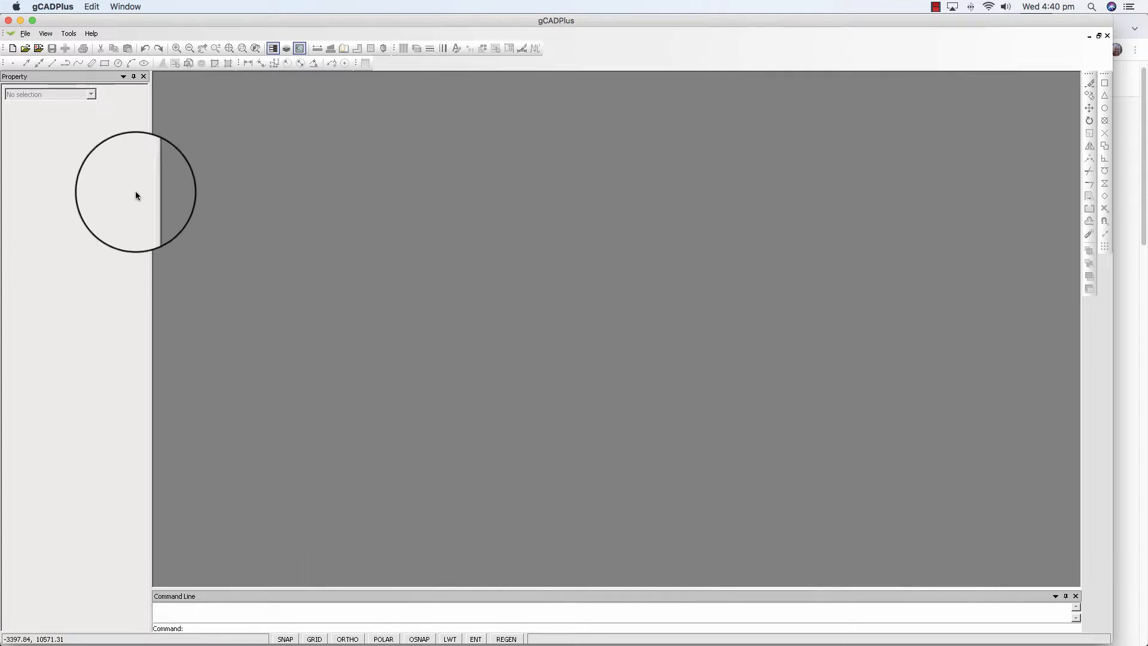
Start a new drawing from the Default.lcd template.
{"action": "left_click", "coordinate": [12, 47]}
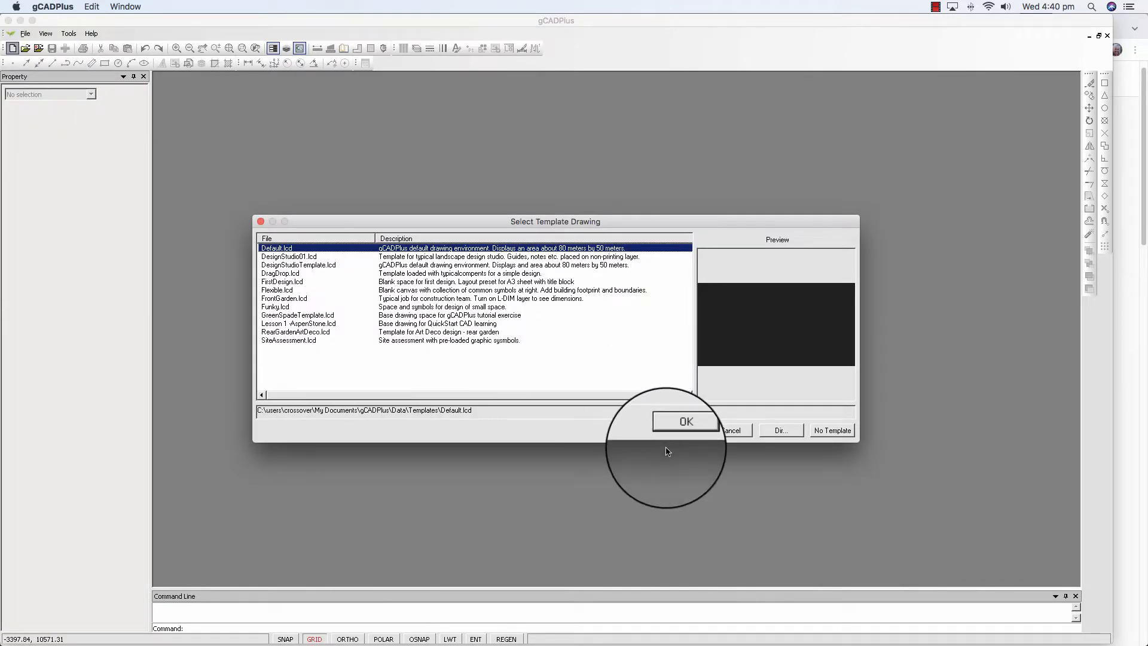
{"action": "left_click", "coordinate": [677, 428]}
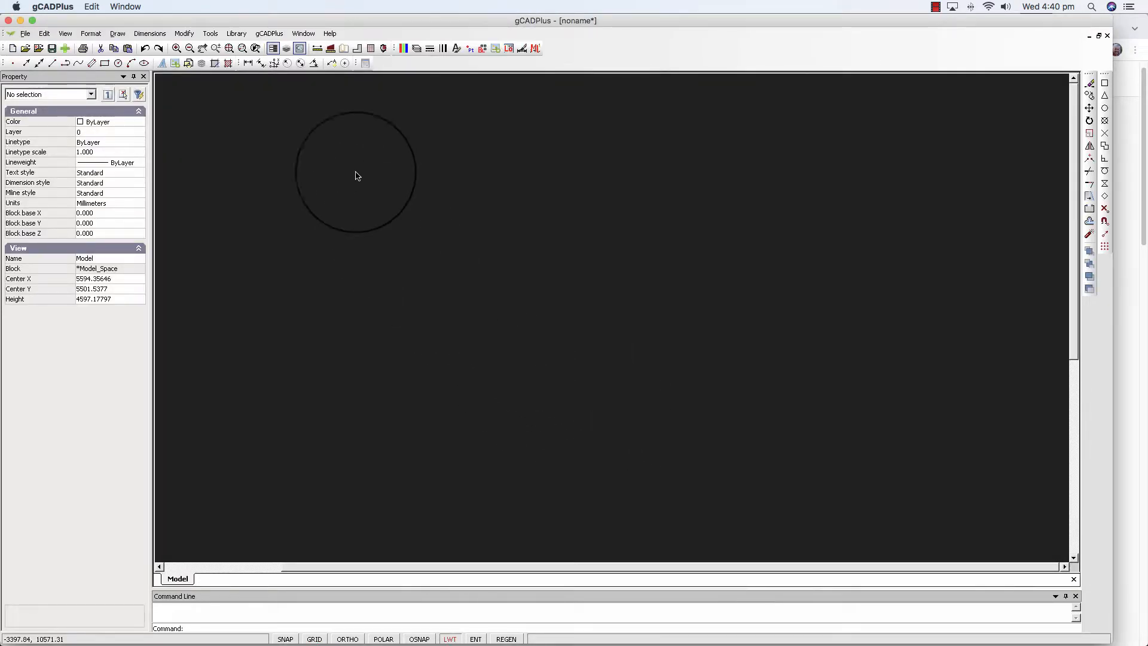
Open the OutdoorClassroom.lcd design from the Details library.
{"action": "left_click", "coordinate": [235, 32]}
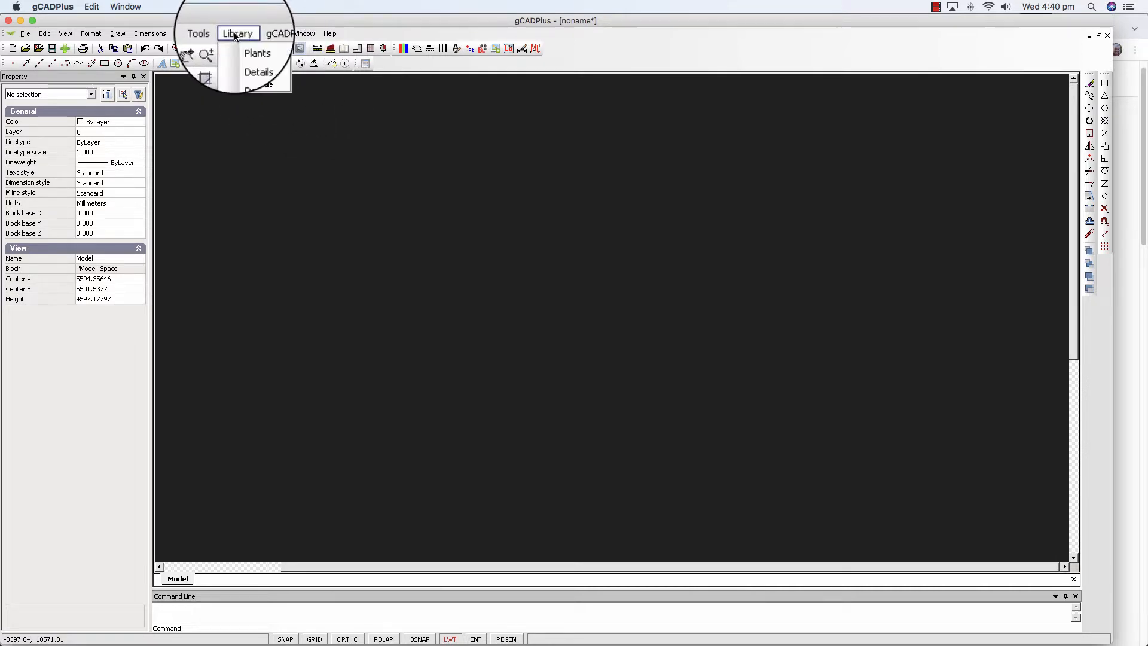
{"action": "left_click", "coordinate": [254, 72]}
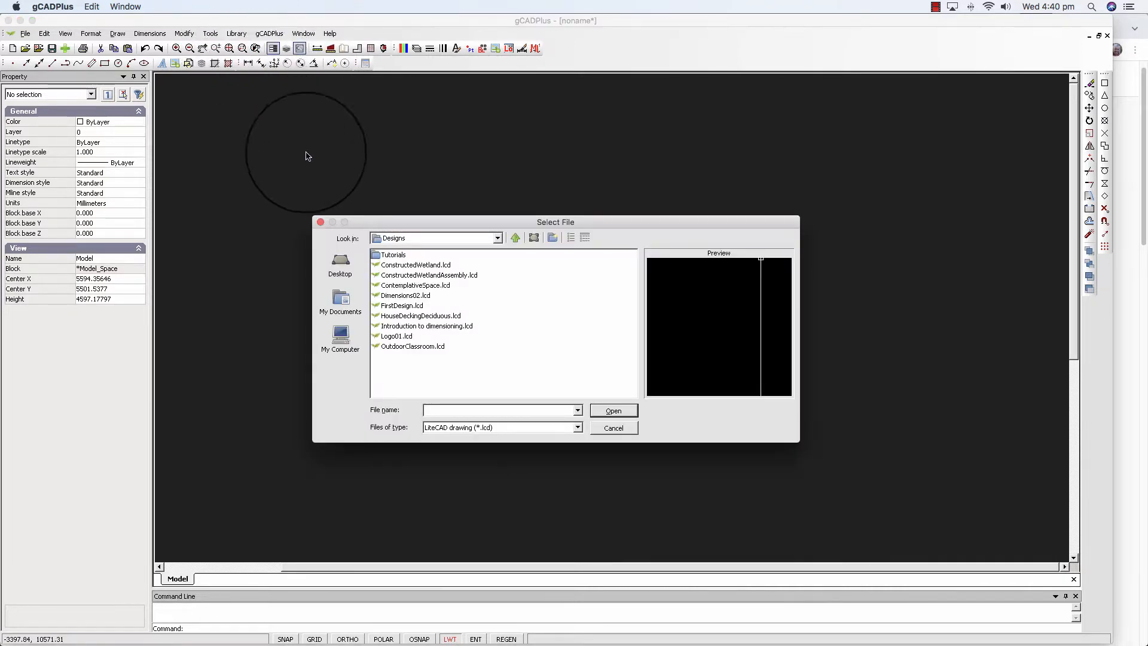
{"action": "left_click", "coordinate": [423, 345]}
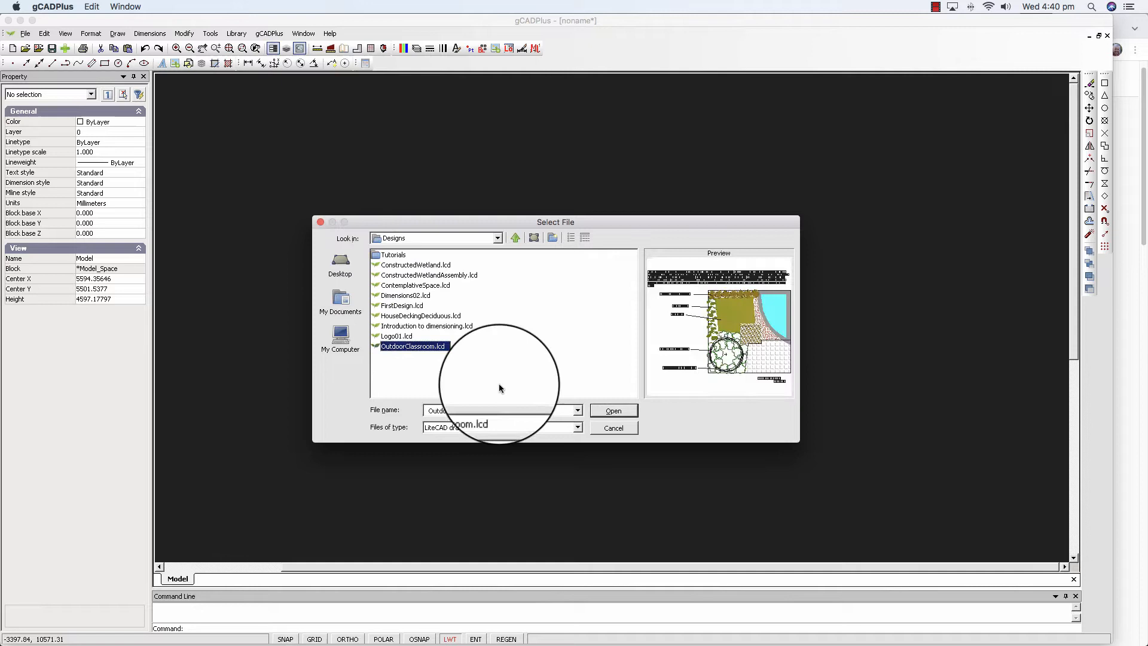
{"action": "left_click", "coordinate": [613, 410]}
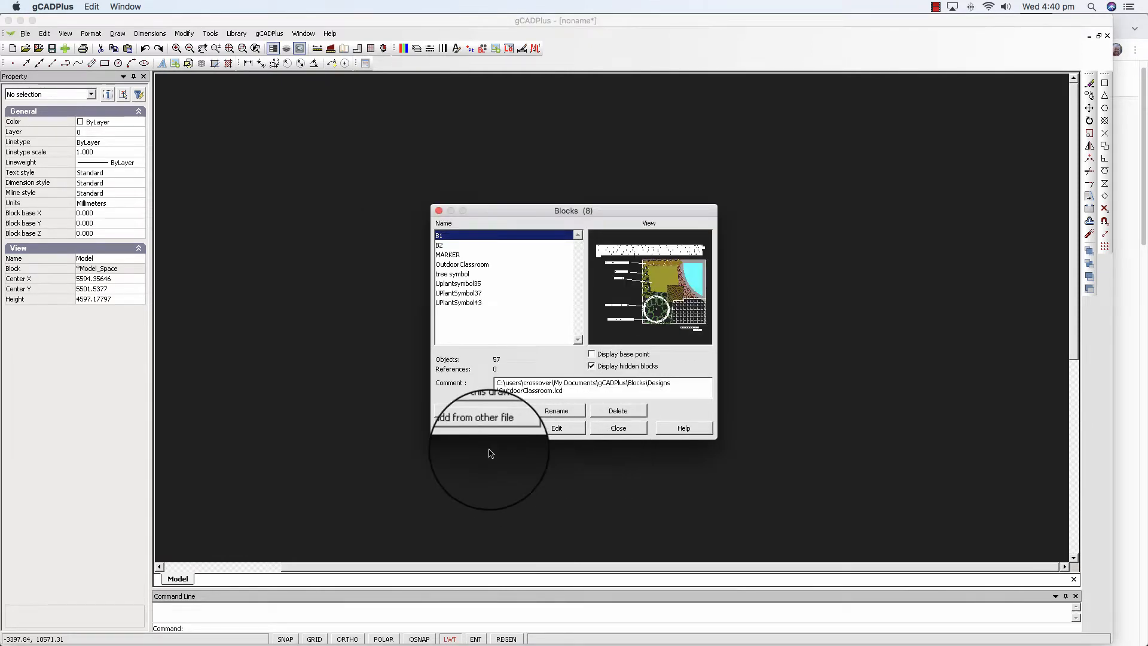
Insert the OutdoorClassroom block at insertion point 0,0 with a uniform scale of 1.0.
{"action": "left_click", "coordinate": [482, 412]}
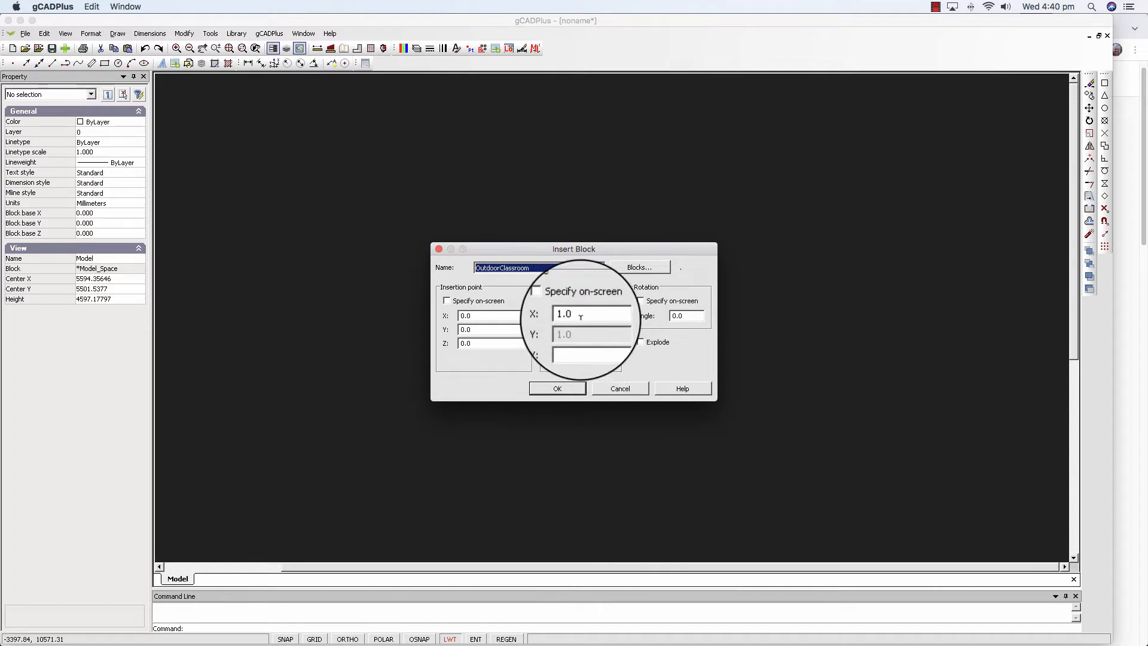
{"action": "left_click", "coordinate": [447, 301]}
{"action": "left_click", "coordinate": [447, 302]}
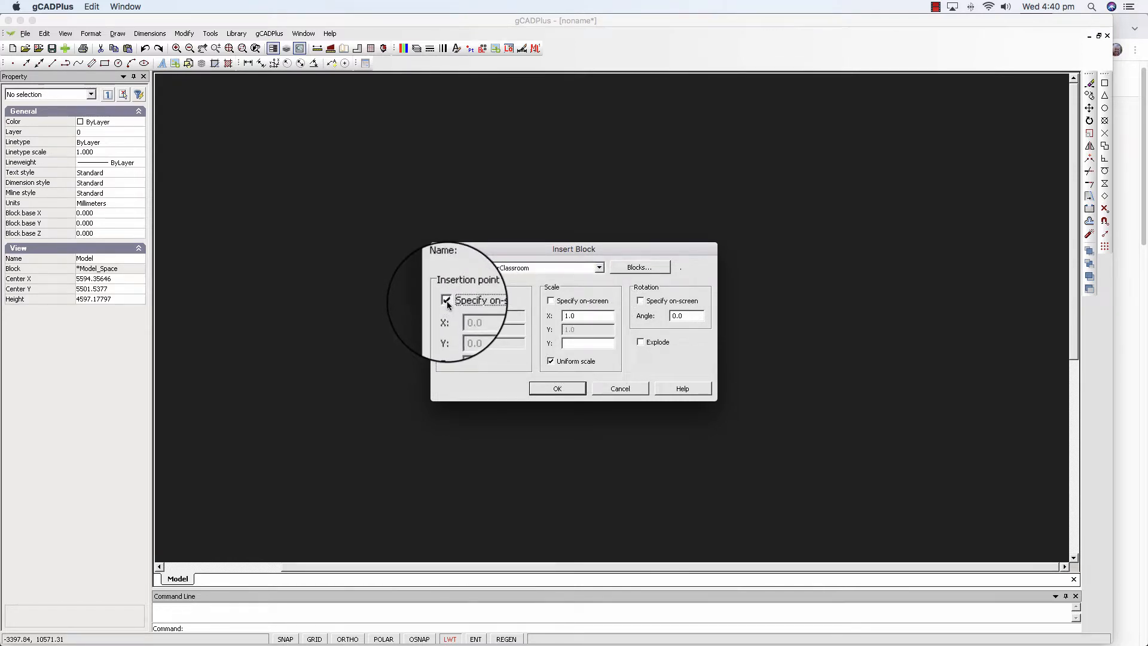
{"action": "left_click", "coordinate": [551, 301]}
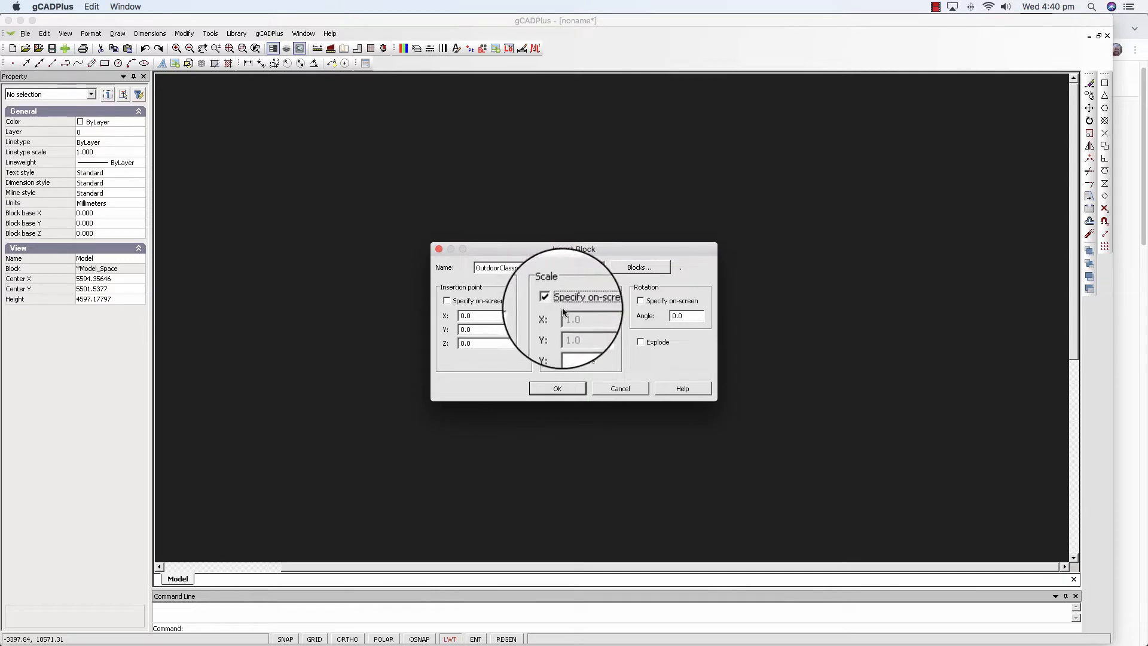
{"action": "left_click", "coordinate": [551, 301]}
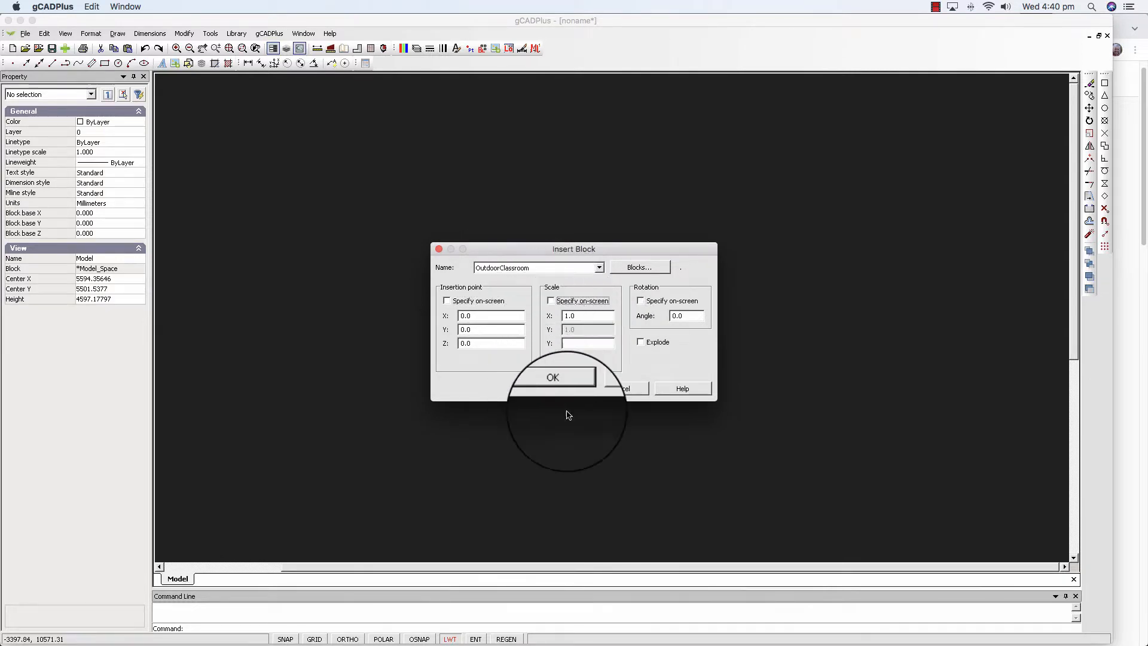
{"action": "left_click", "coordinate": [566, 390]}
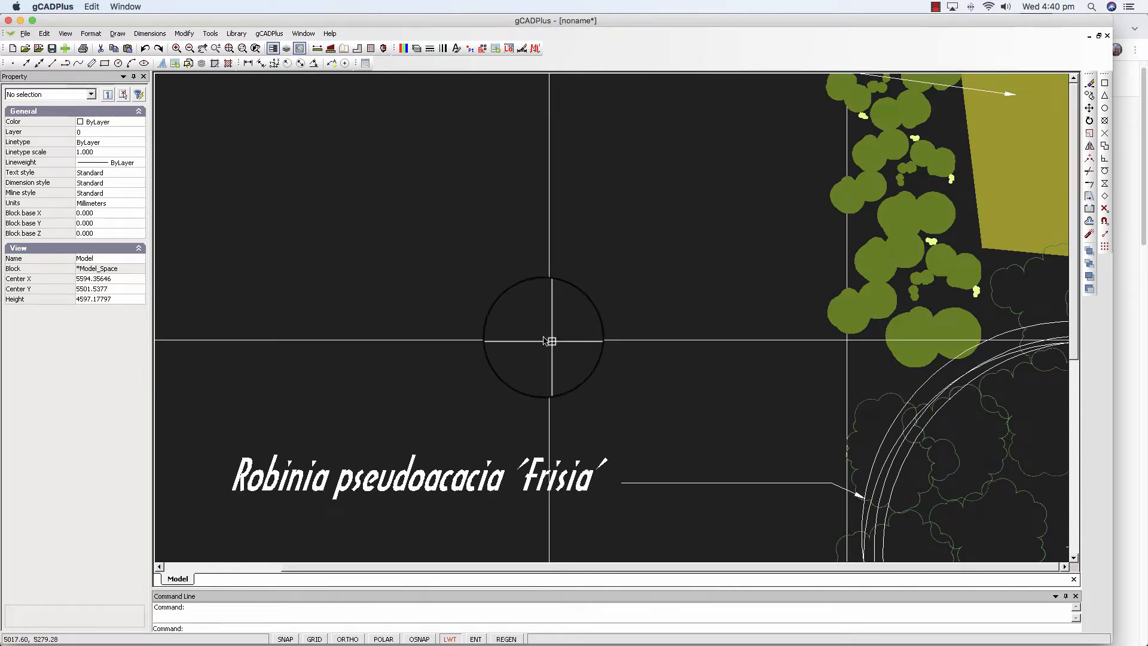
Zoom to the drawing extents and change the background color to white.
{"action": "right_click", "coordinate": [537, 337]}
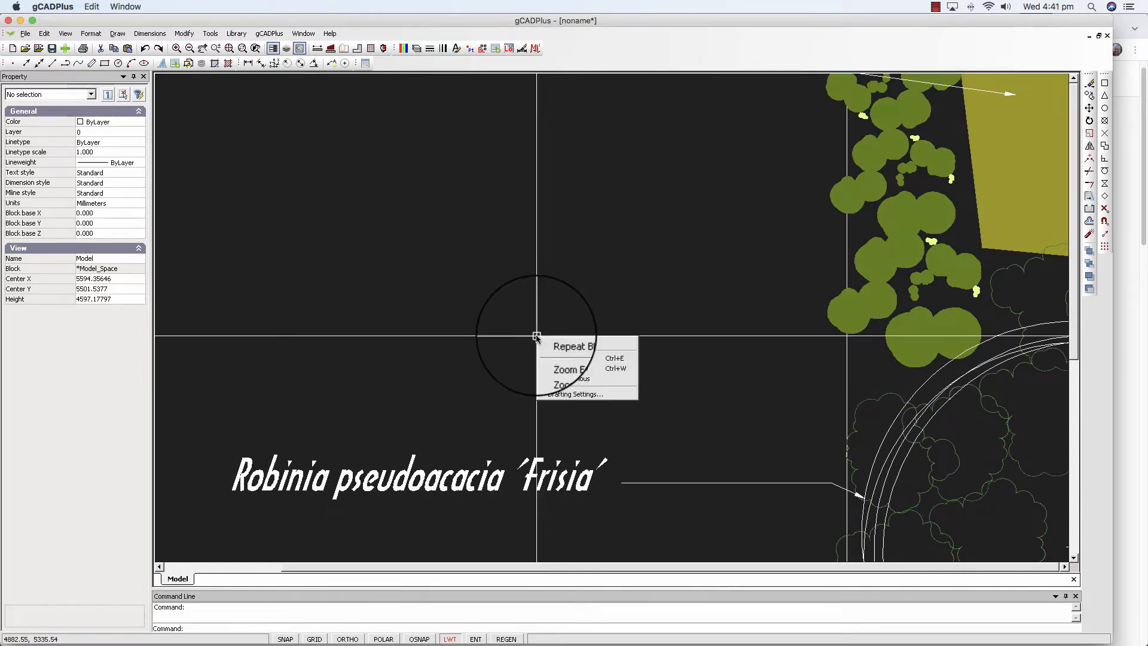
{"action": "left_click", "coordinate": [574, 362]}
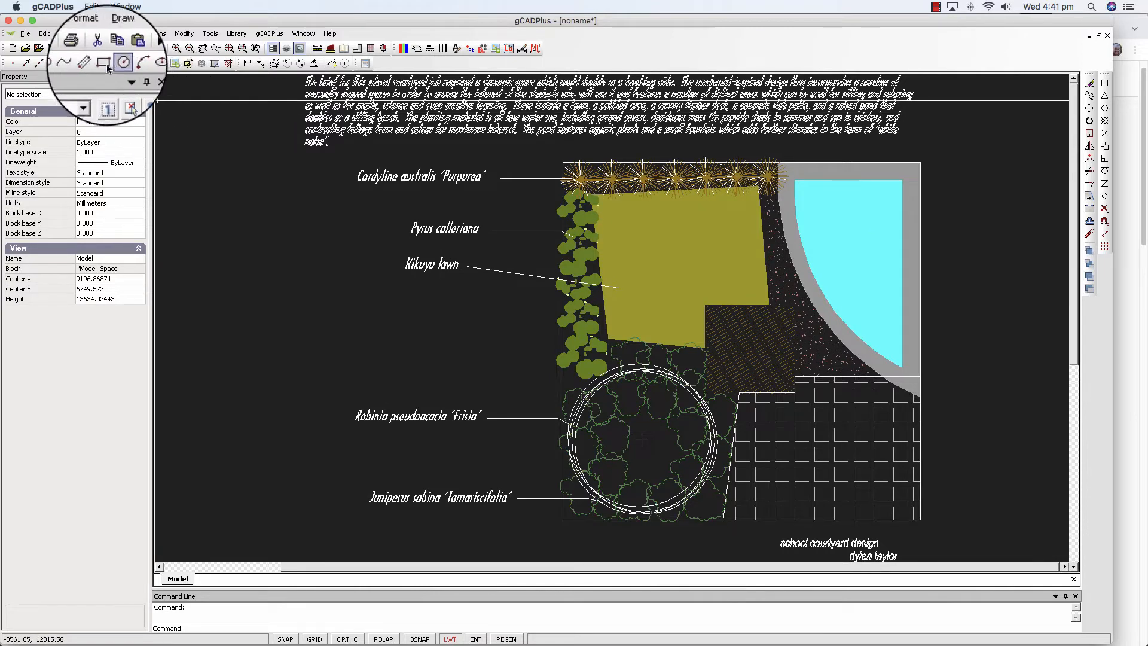
{"action": "left_click", "coordinate": [65, 34]}
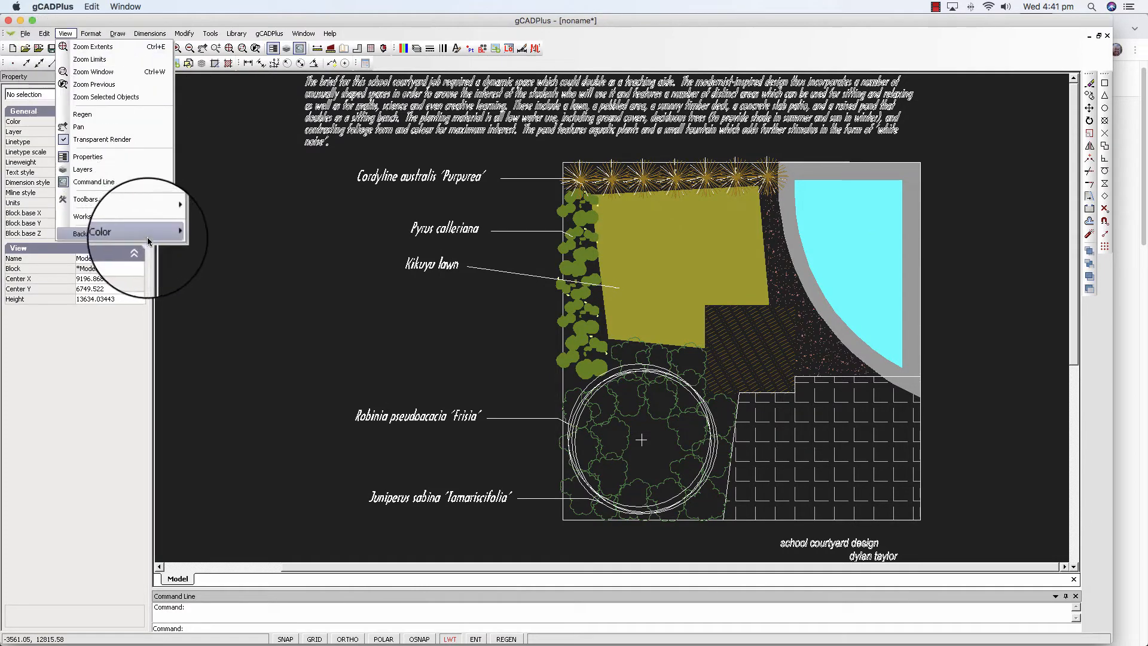
{"action": "left_click", "coordinate": [205, 241]}
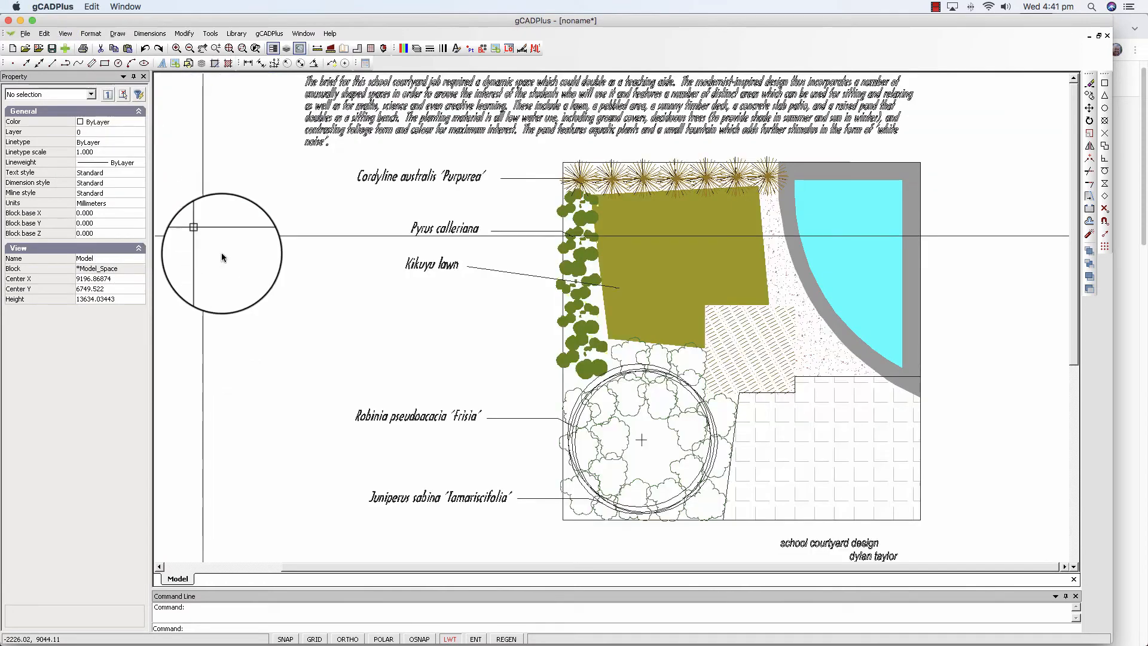
Open the Plant list and enter Pyrus callleriana as the botanical name of the first record.
{"action": "scroll", "coordinate": [518, 138], "scroll_direction": "up", "scroll_amount": 2}
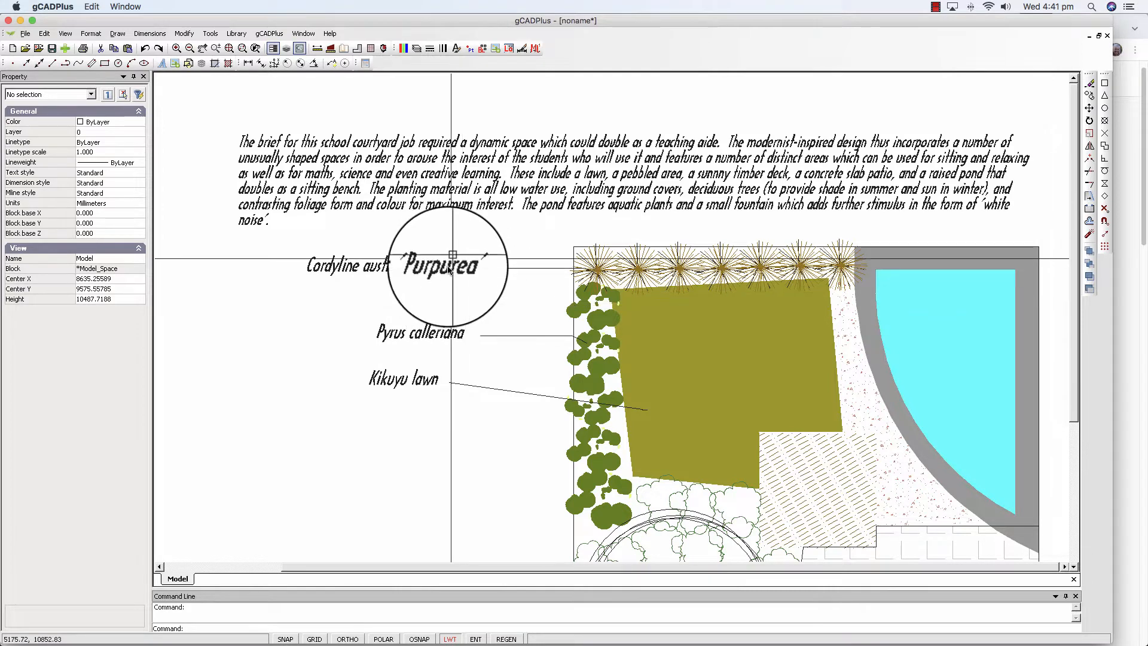
{"action": "left_click", "coordinate": [213, 34]}
{"action": "left_click", "coordinate": [243, 115]}
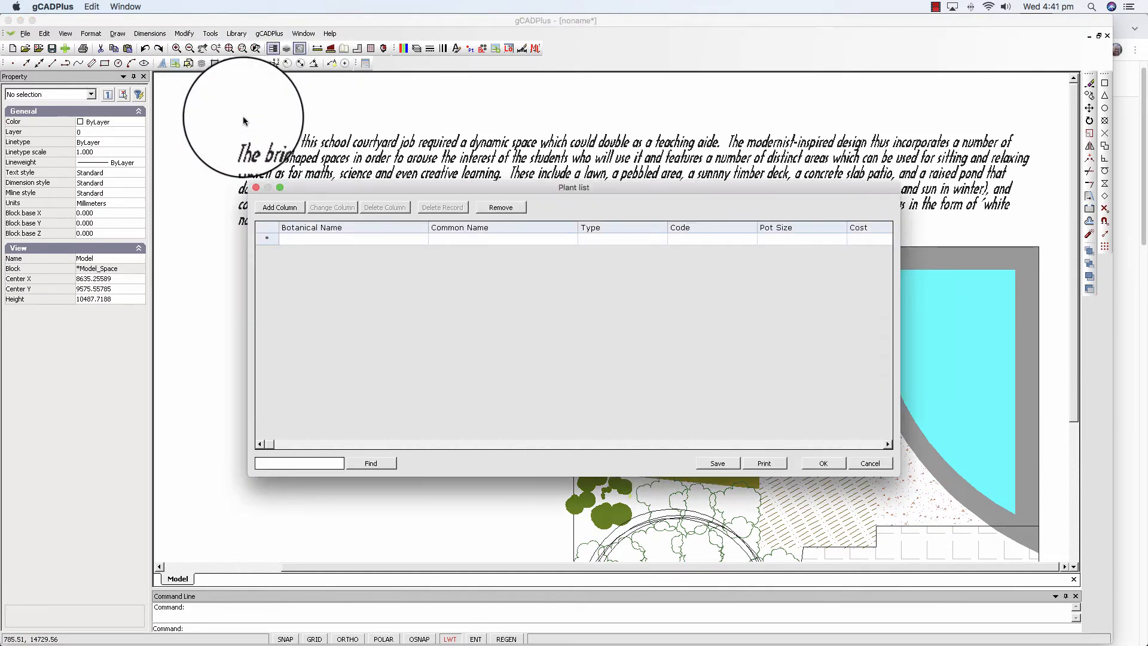
{"action": "left_click", "coordinate": [329, 240]}
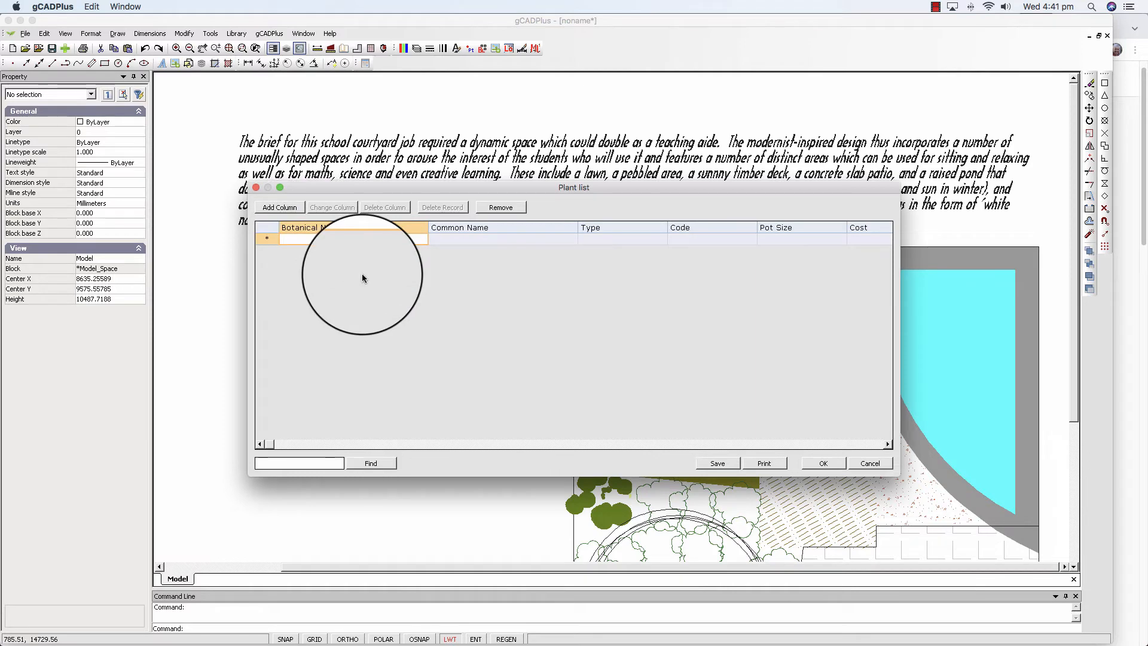
{"action": "left_click_drag", "start_coordinate": [481, 200], "coordinate": [778, 105]}
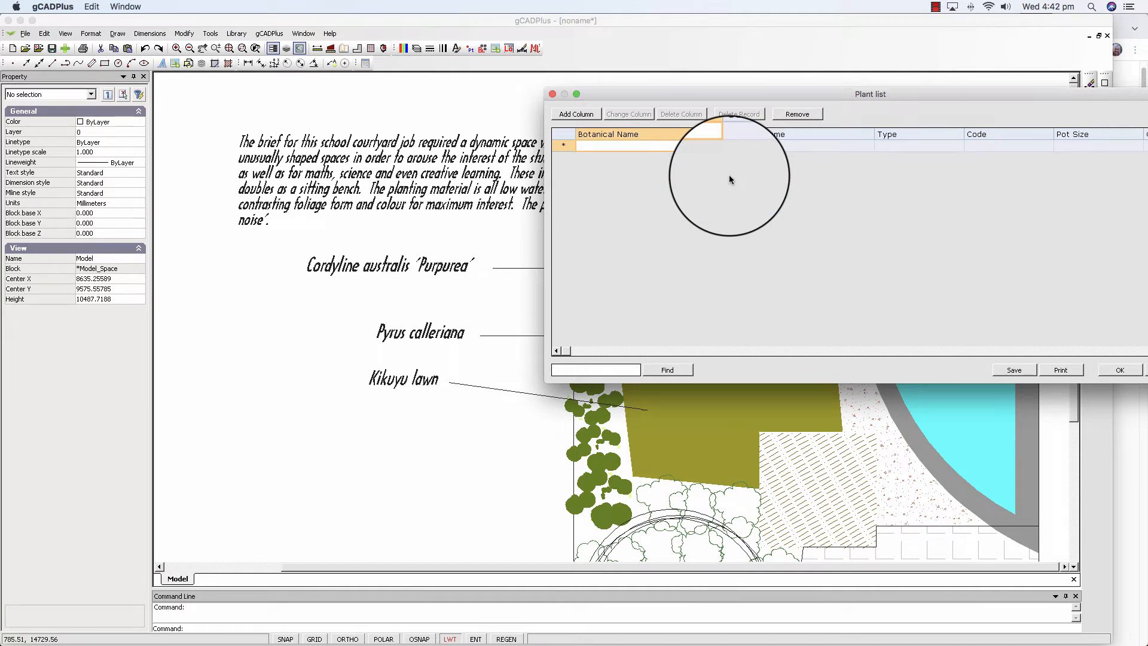
{"action": "type", "text": "Pyrus callleriana"}
{"action": "key", "text": "Tab"}
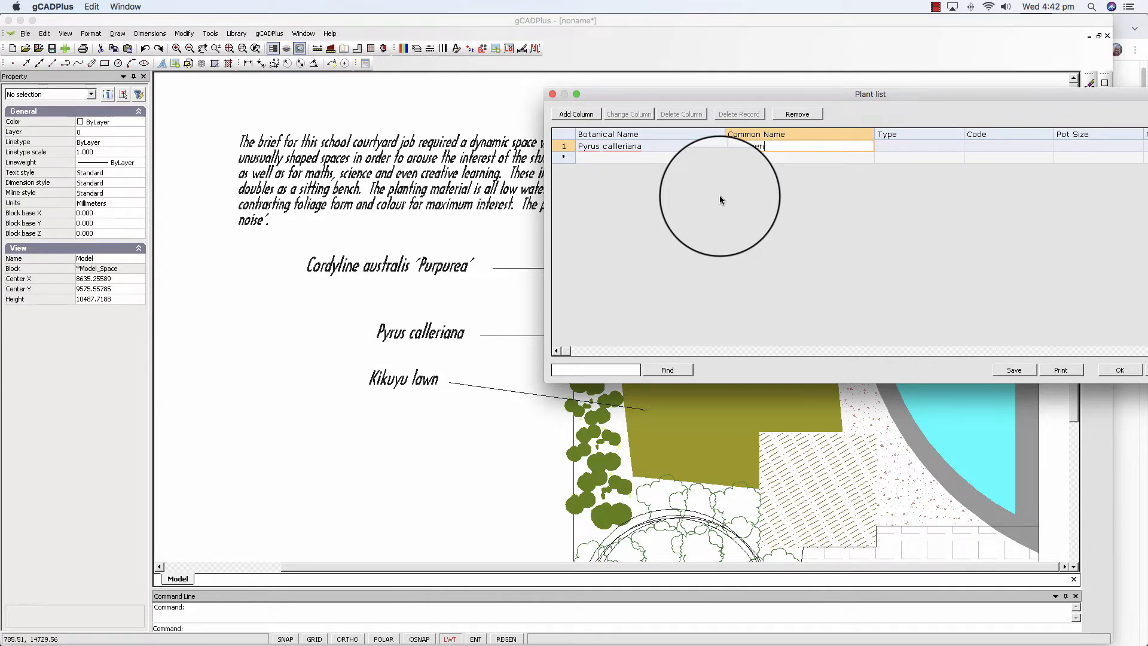
Enter Ornamental Pare as the record's common name.
{"action": "type", "text": "Ornamental Pera"}
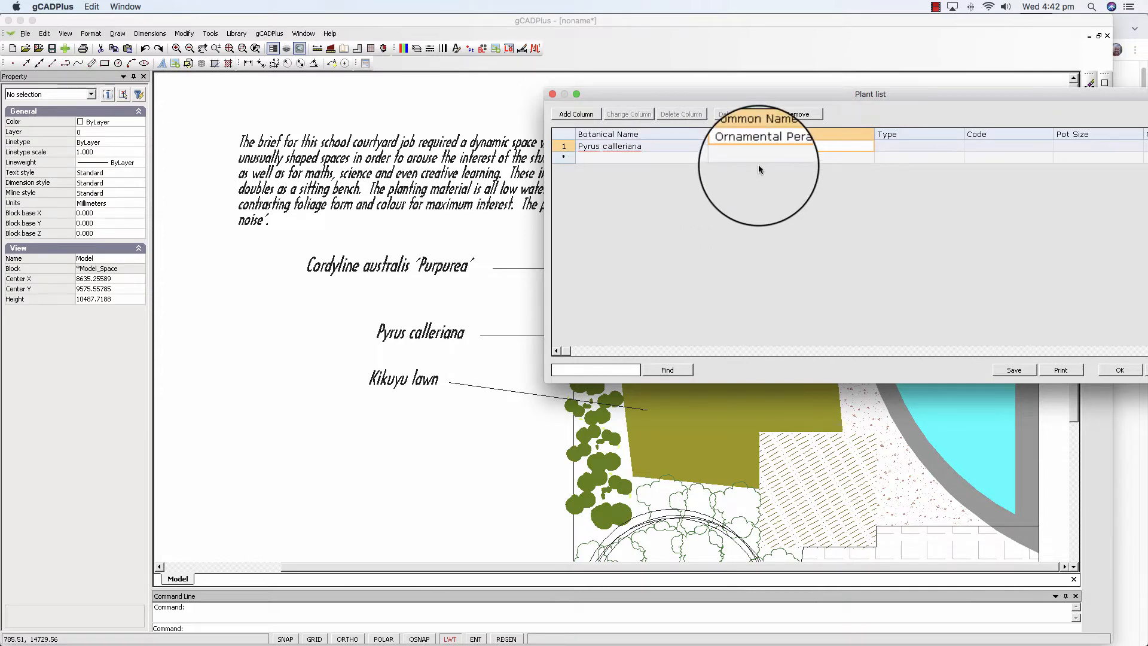
{"action": "key", "text": "BackSpace"}
{"action": "key", "text": "BackSpace"}
{"action": "key", "text": "BackSpace"}
{"action": "type", "text": "aer"}
{"action": "key", "text": "BackSpace"}
{"action": "key", "text": "BackSpace"}
{"action": "key", "text": "BackSpace"}
{"action": "type", "text": "are"}
Append 'Capital' to the botanical name so it reads Pyrus callleriana 'Capital'.
{"action": "left_click", "coordinate": [649, 147]}
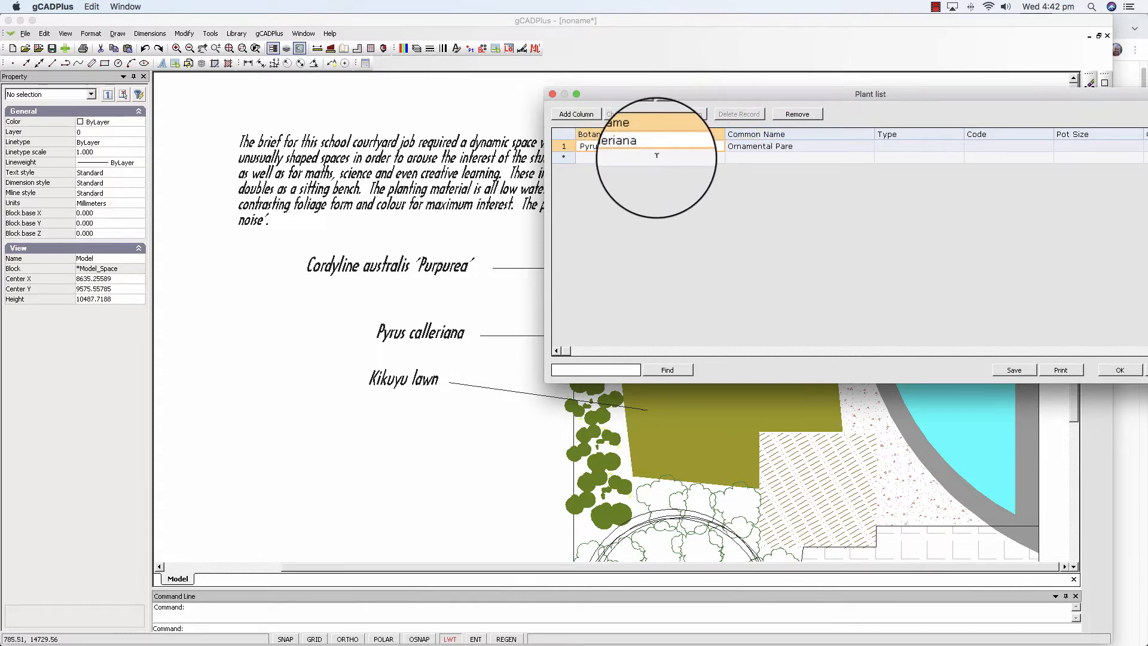
{"action": "type", "text": "'Capital"}
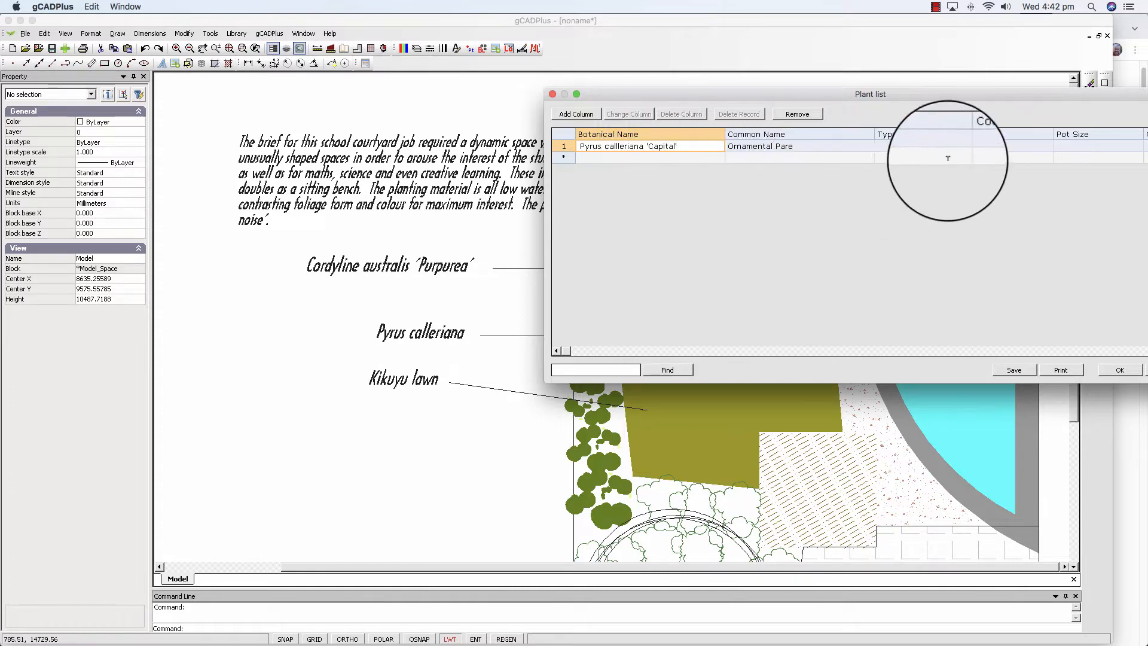
Set the record's type to SMAALL TREE.
{"action": "left_click", "coordinate": [922, 144]}
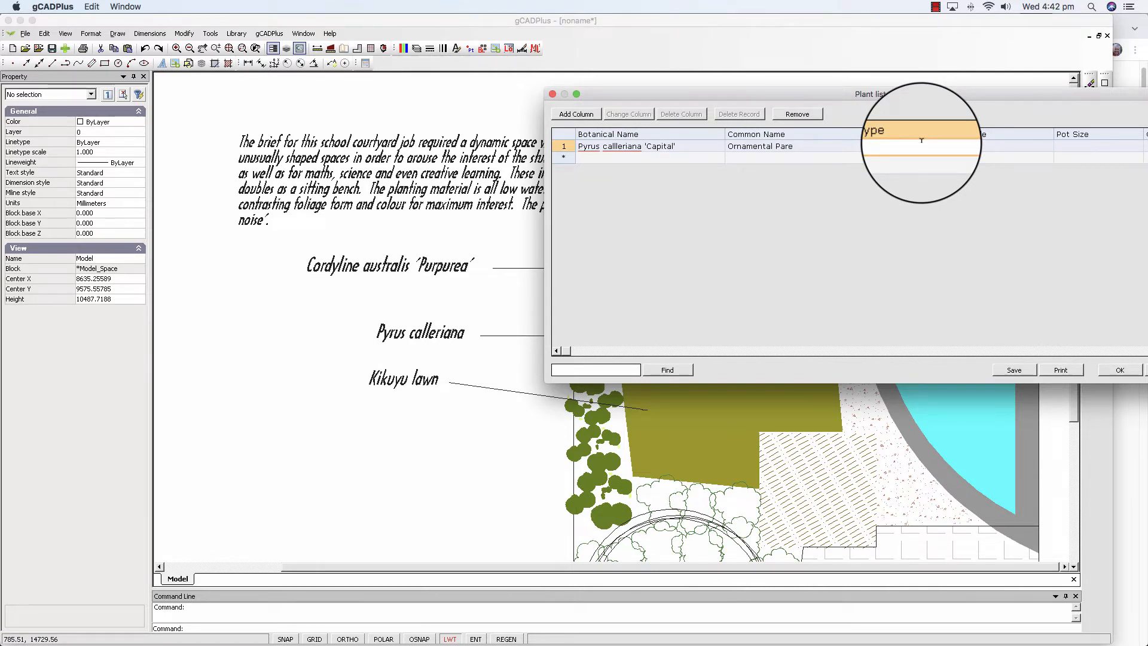
{"action": "type", "text": "SMAALL TRRE"}
{"action": "key", "text": "BackSpace"}
{"action": "type", "text": "EE"}
Enter PYCA as the record's code.
{"action": "left_click", "coordinate": [993, 145]}
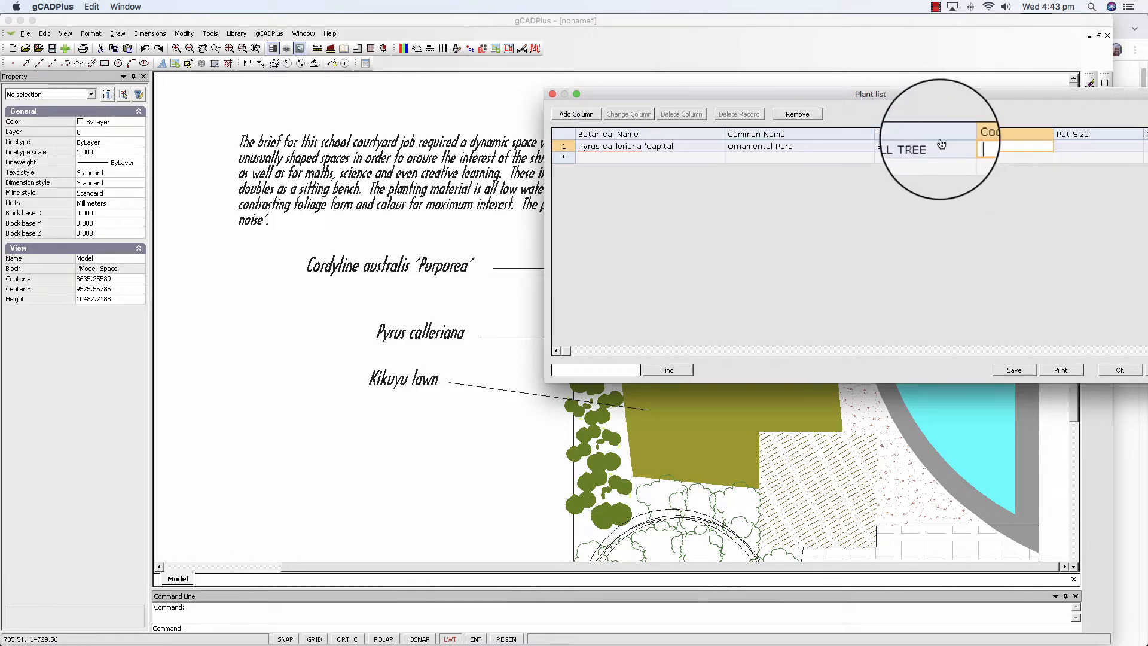
{"action": "type", "text": "PYCA"}
Close the plant list, saving the changes to the file SchoolCourtyard.gcp.
{"action": "left_click_drag", "start_coordinate": [936, 96], "coordinate": [696, 69]}
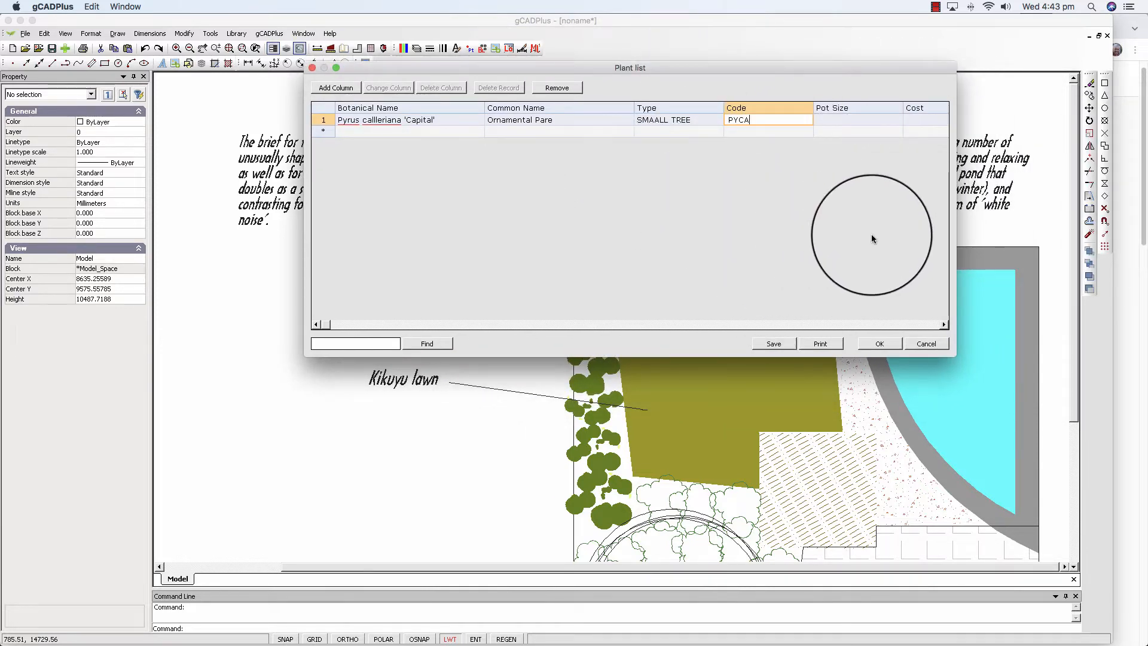
{"action": "left_click", "coordinate": [877, 343]}
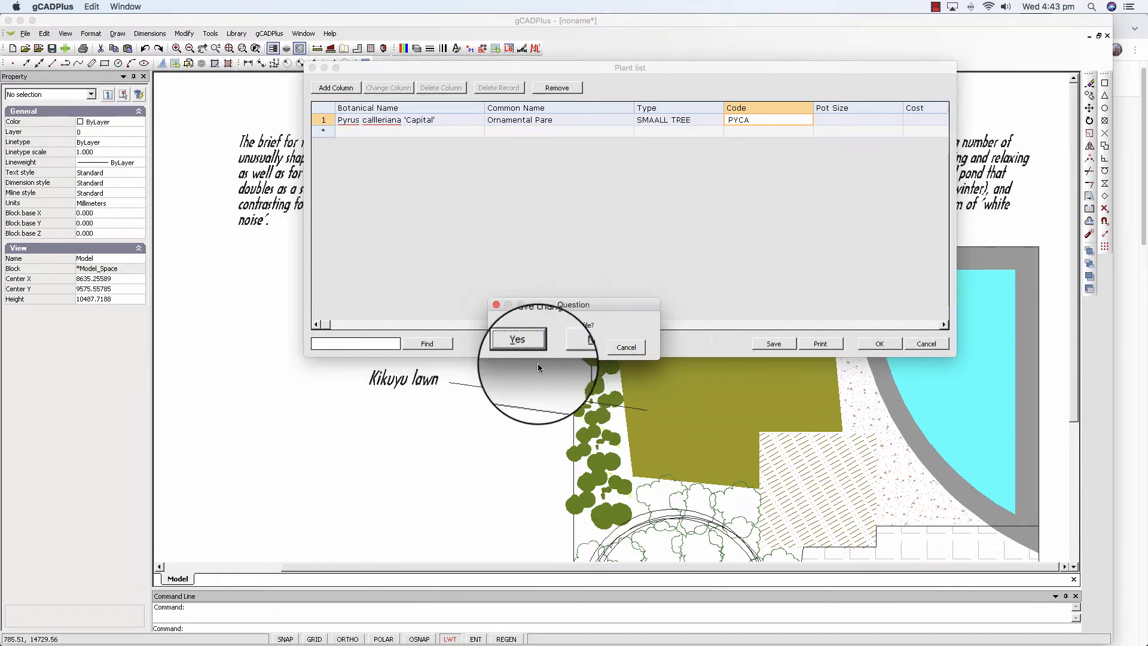
{"action": "left_click", "coordinate": [524, 347]}
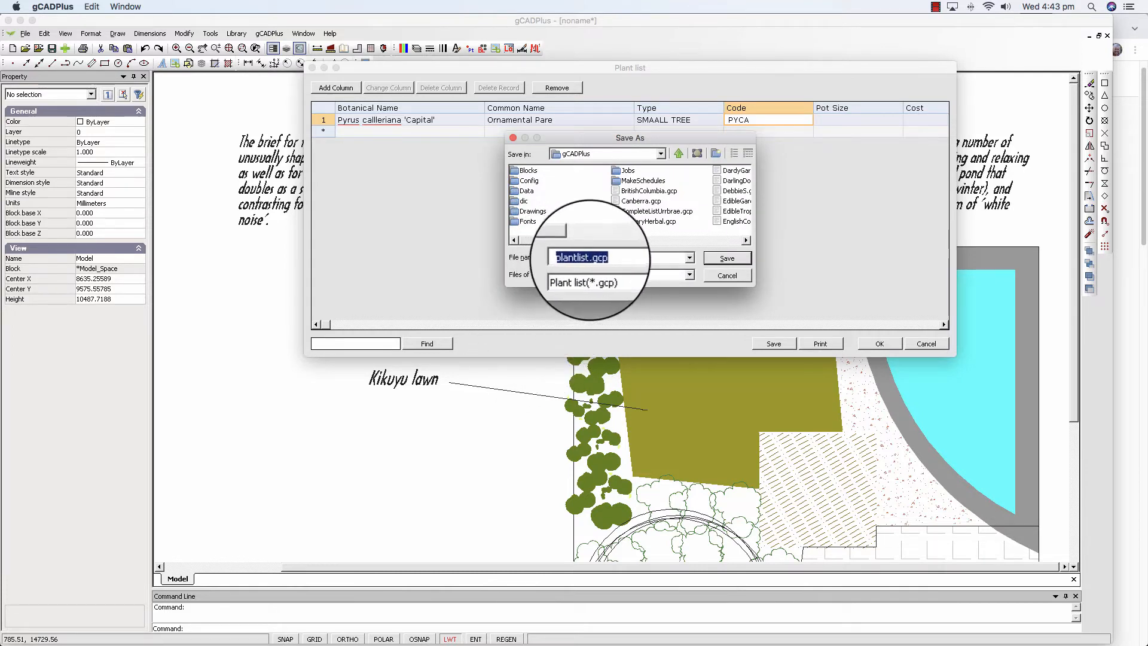
{"action": "left_click", "coordinate": [591, 260]}
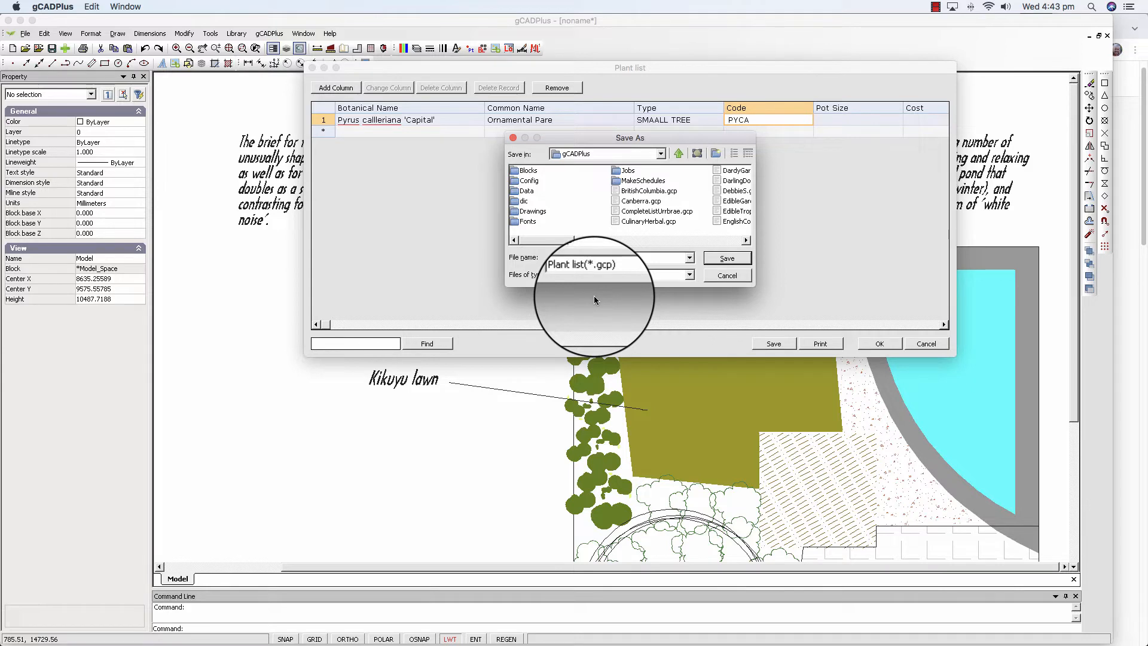
{"action": "left_click", "coordinate": [729, 258]}
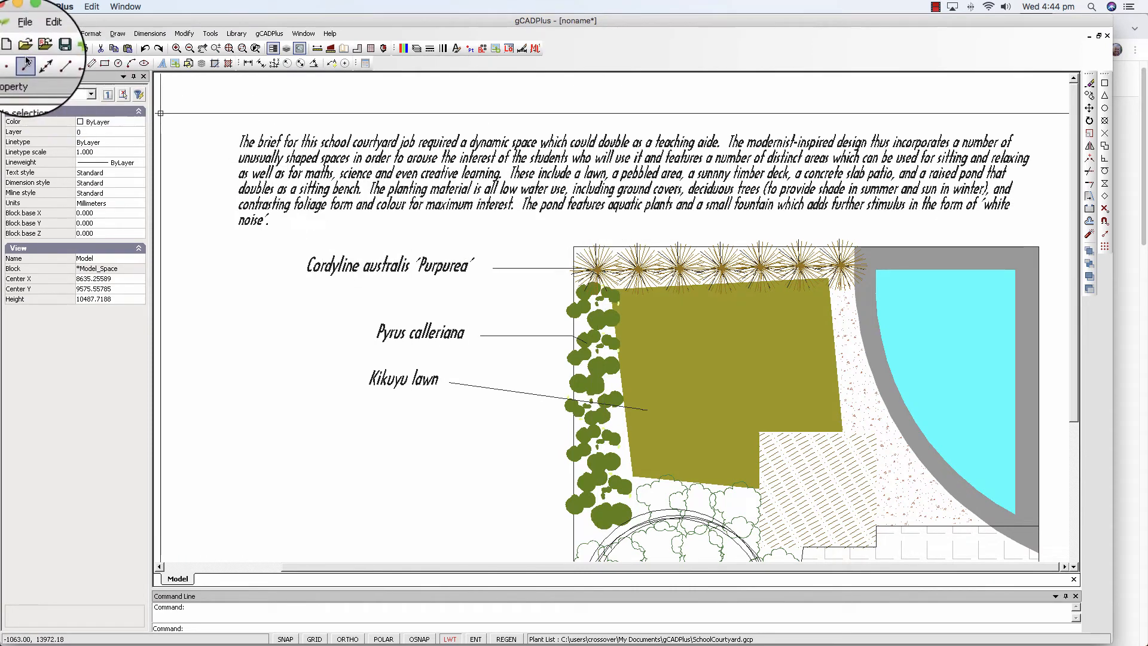
Save the drawing as Courtyard.lcd in the gCADPlus folder.
{"action": "left_click", "coordinate": [24, 35]}
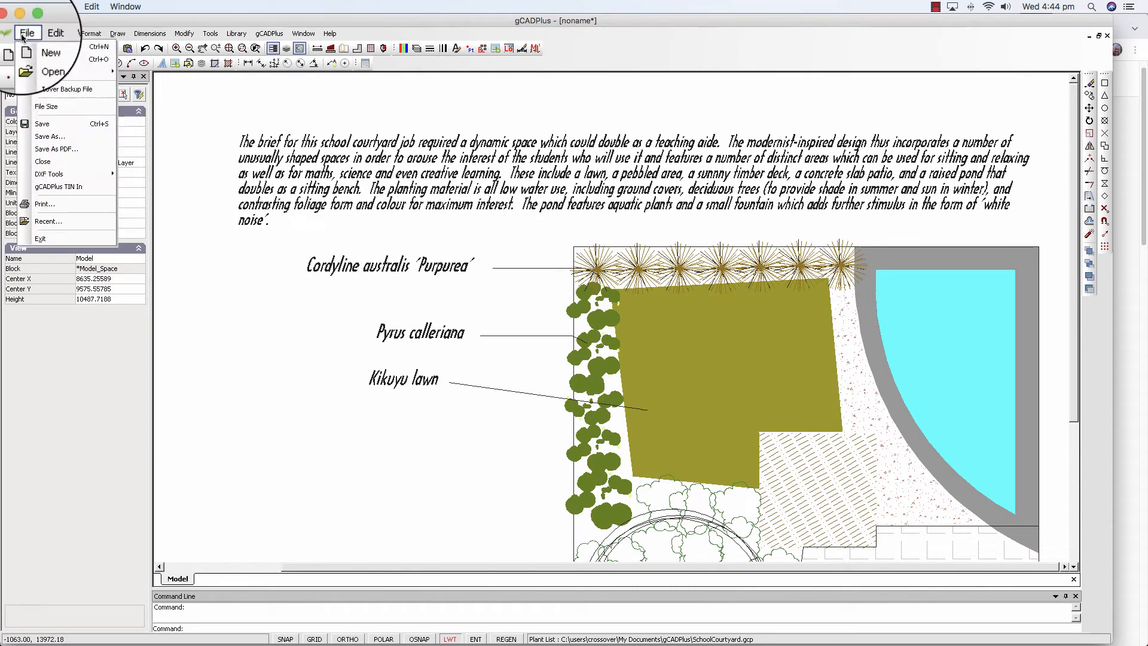
{"action": "left_click", "coordinate": [51, 142]}
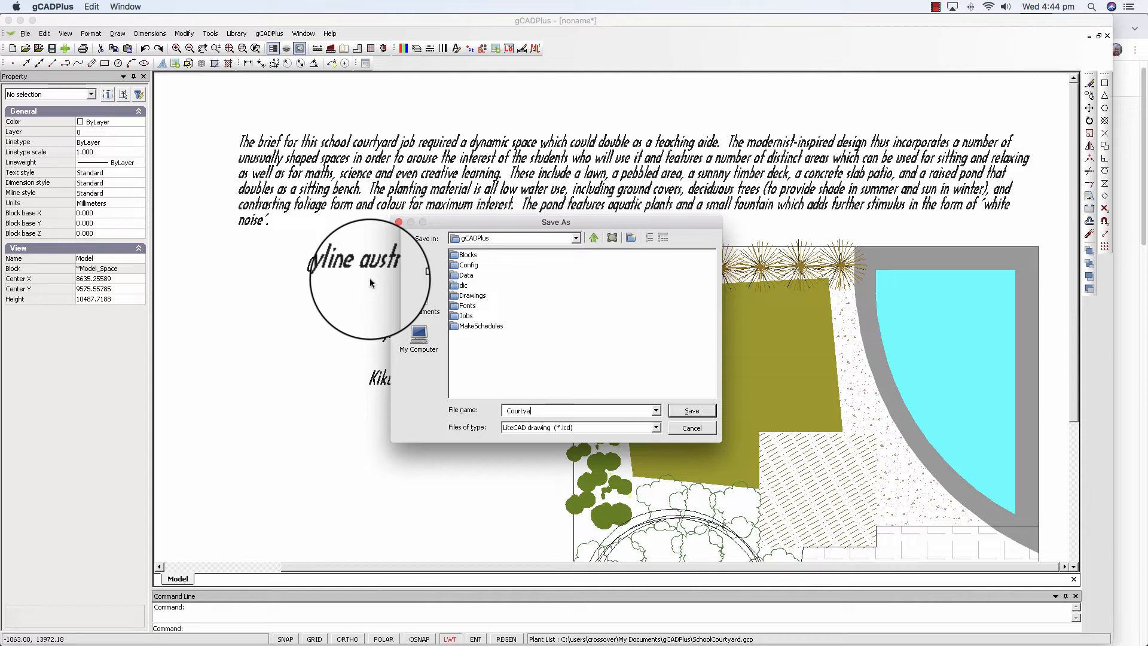
{"action": "left_click", "coordinate": [692, 410]}
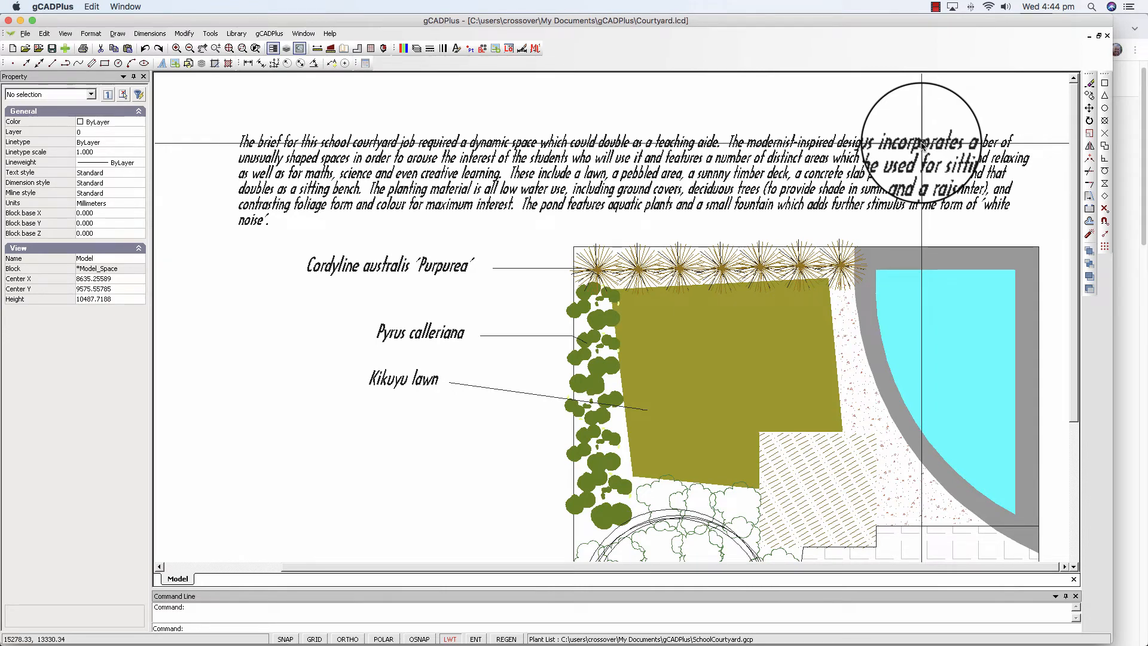
{"action": "left_click", "coordinate": [935, 7]}
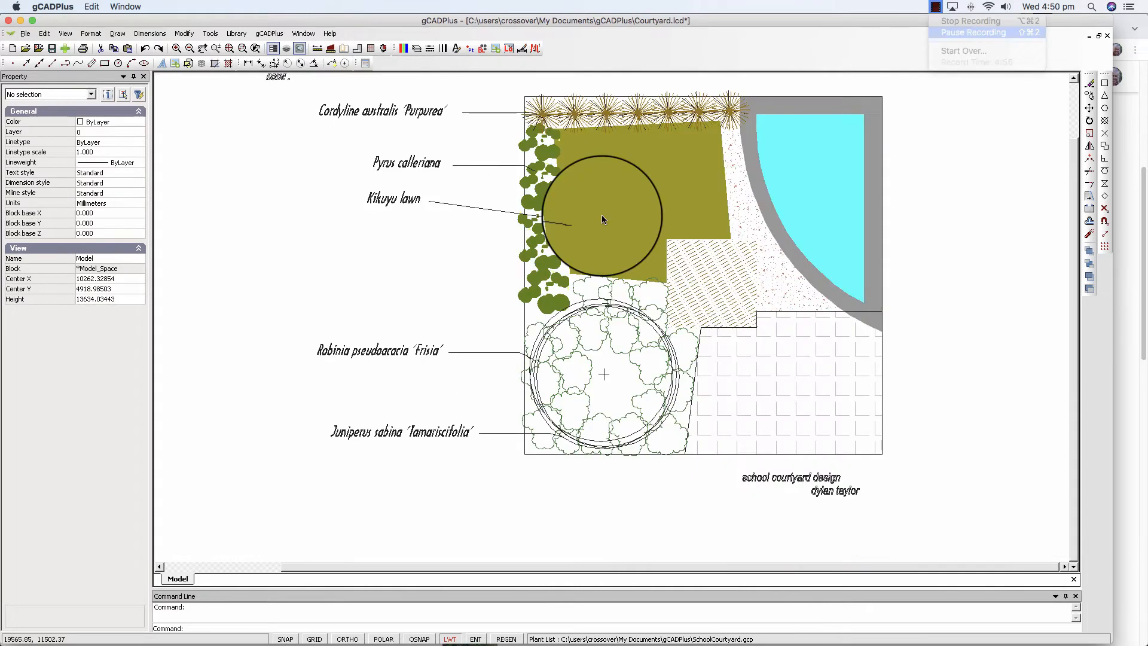
{"action": "left_click_drag", "start_coordinate": [602, 216], "coordinate": [329, 163]}
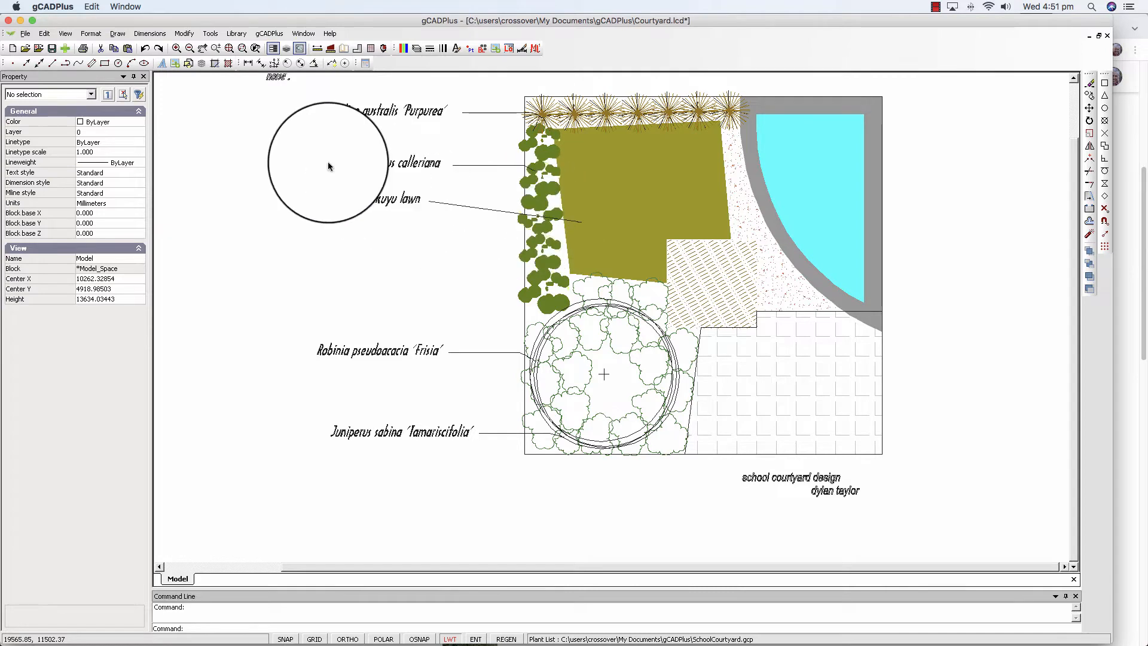
Open the plant list for editing and move Juniperis sabina 'Tamariscifolia' from record 1's Common Name into its Botanical Name.
{"action": "left_click", "coordinate": [268, 34]}
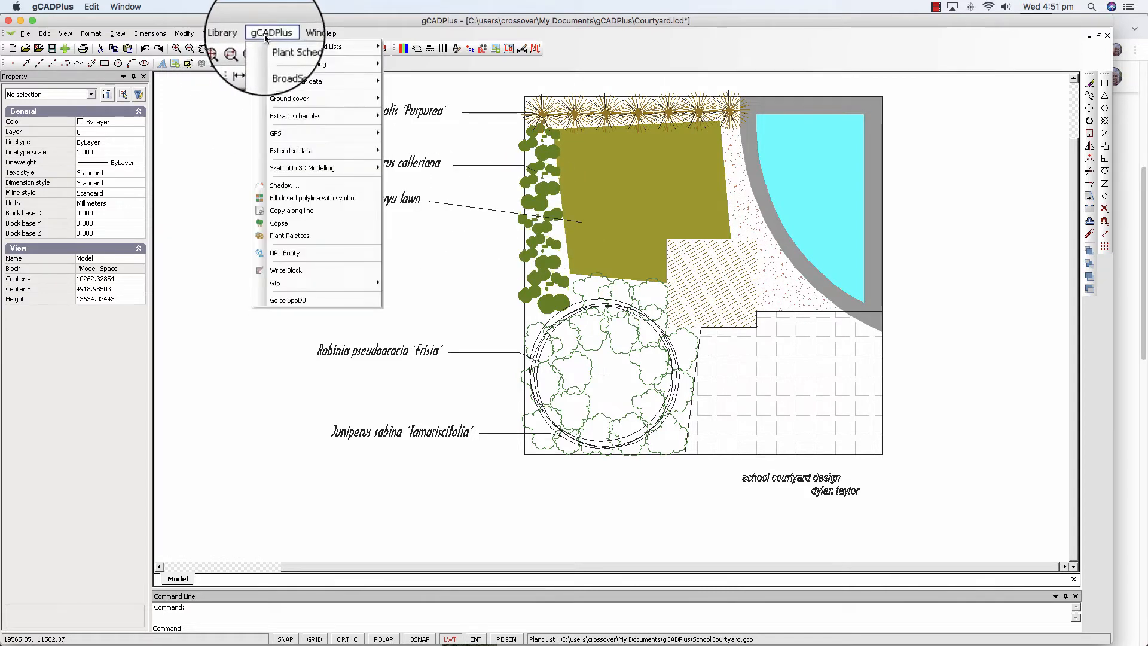
{"action": "mouse_move", "coordinate": [345, 48]}
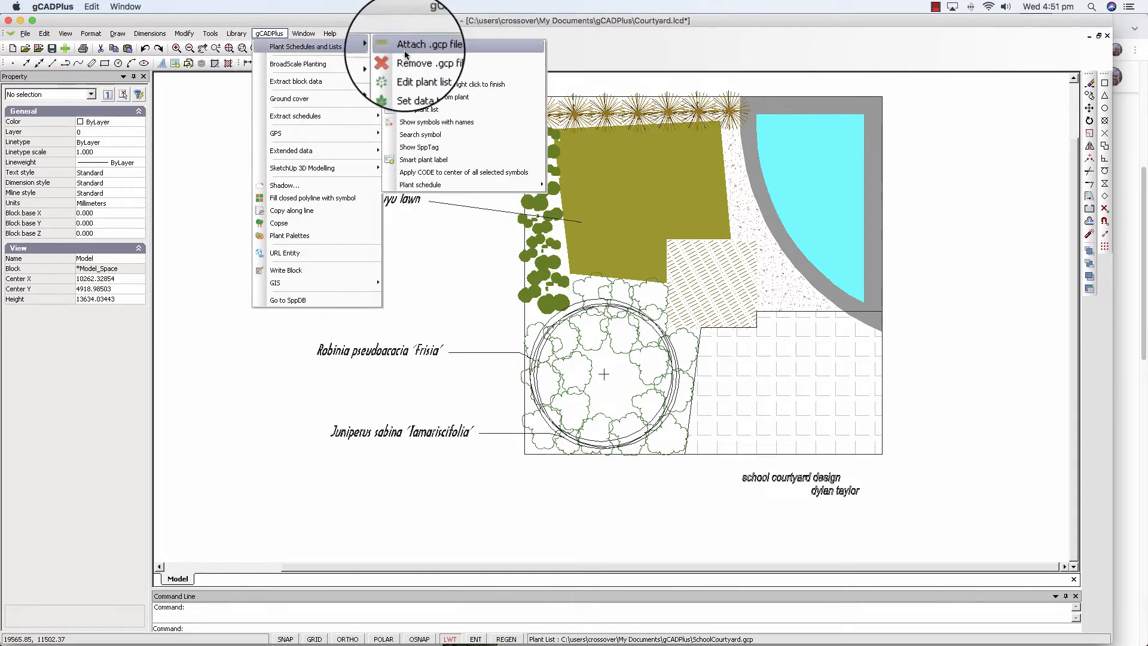
{"action": "left_click", "coordinate": [418, 72]}
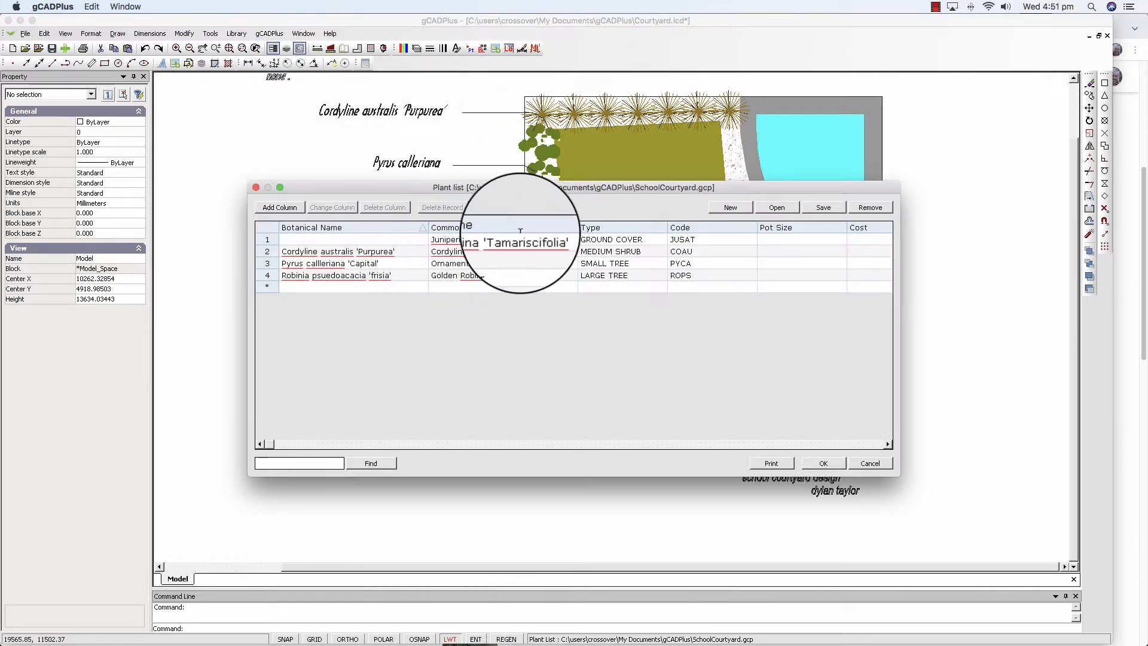
{"action": "left_click", "coordinate": [561, 239]}
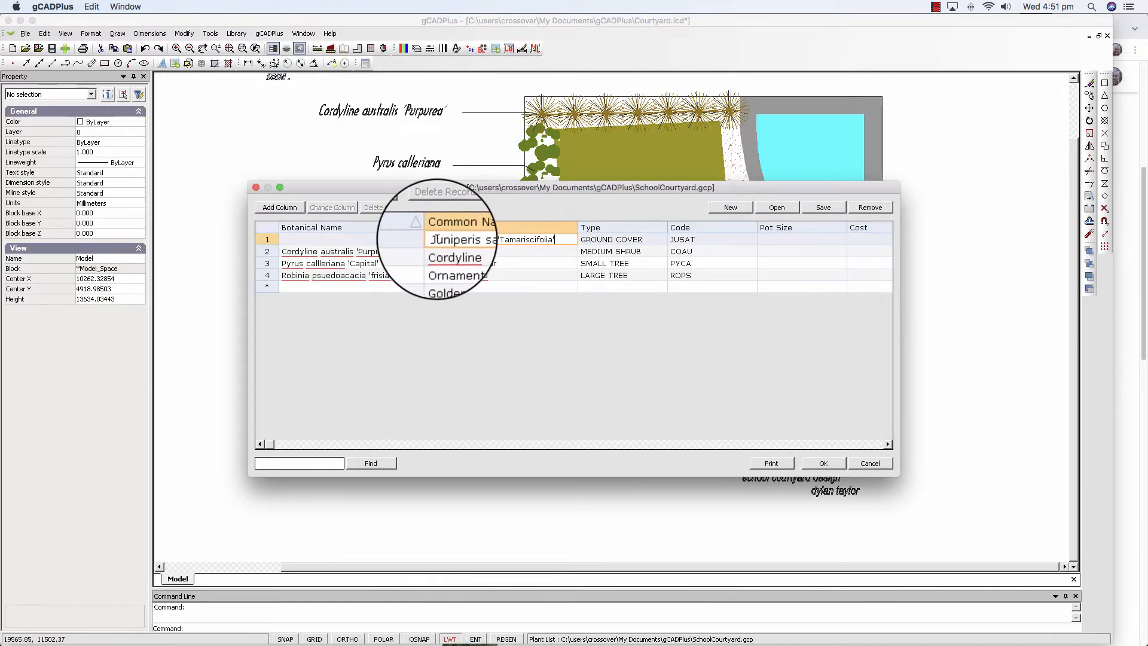
{"action": "left_click_drag", "start_coordinate": [435, 238], "coordinate": [555, 244]}
{"action": "key", "text": "ctrl+c"}
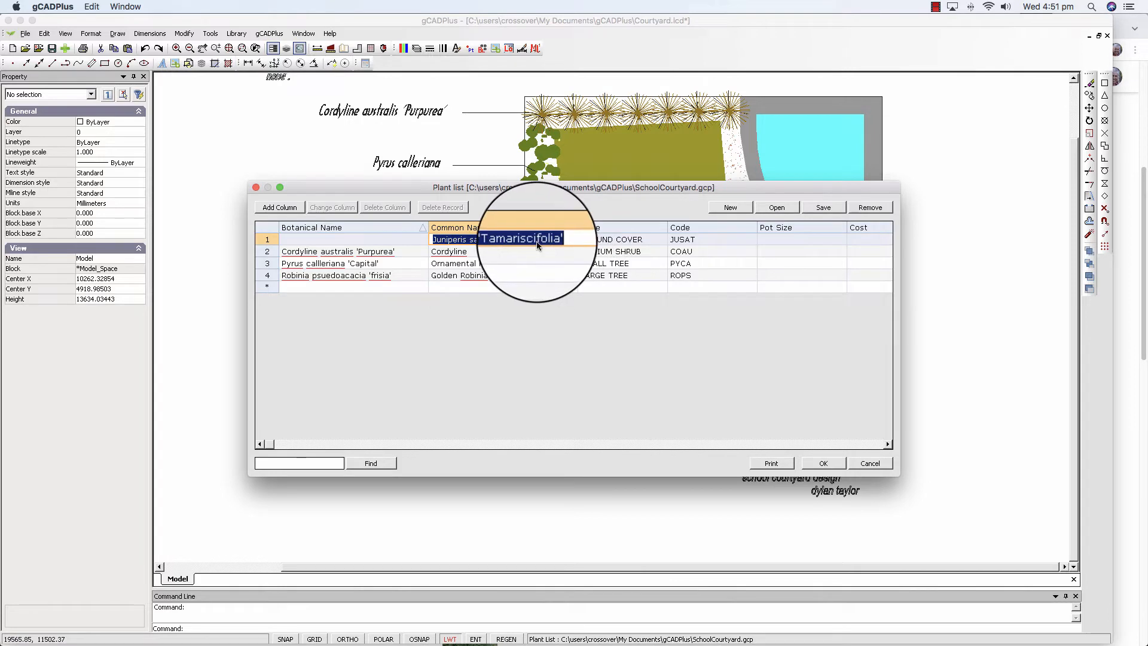
{"action": "right_click", "coordinate": [553, 246]}
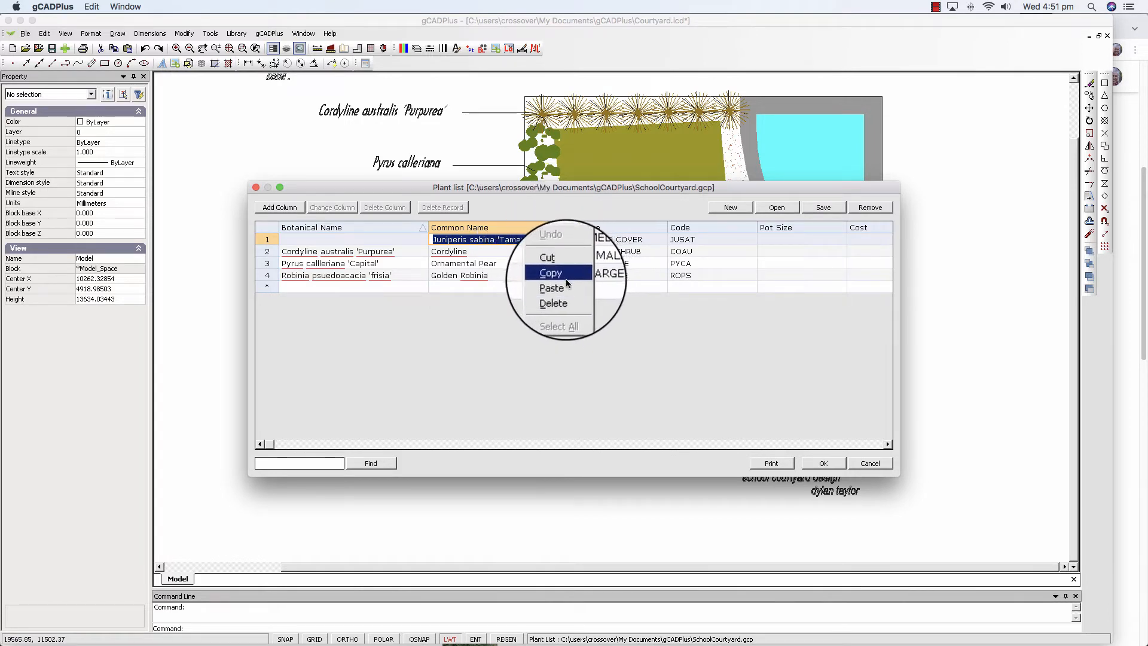
{"action": "left_click", "coordinate": [551, 262]}
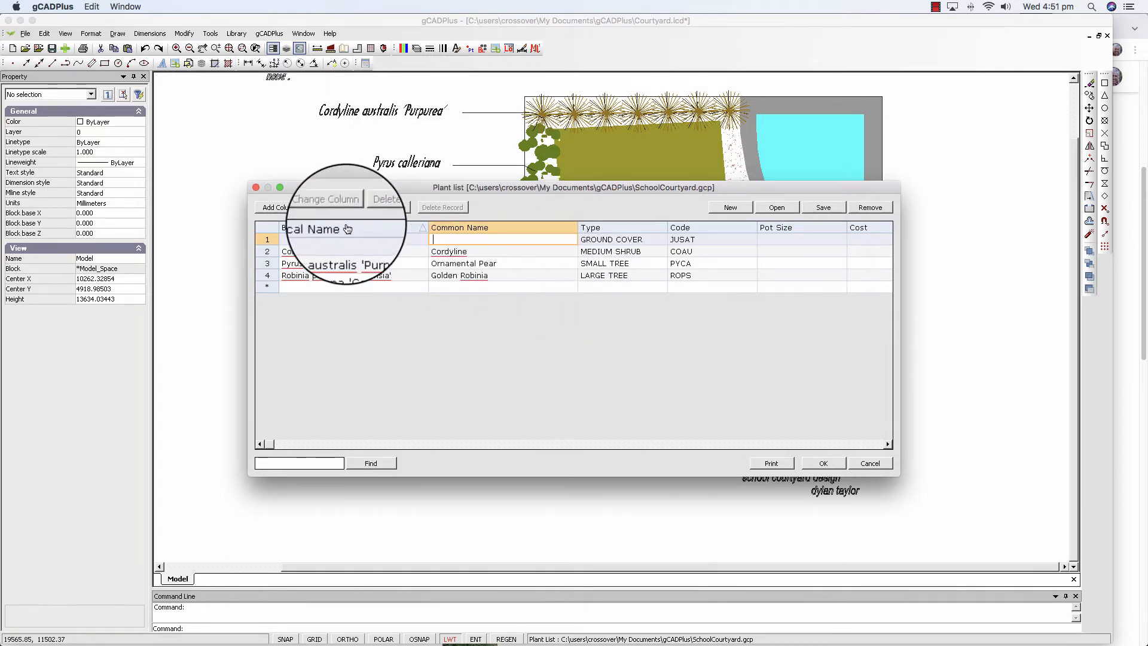
{"action": "left_click", "coordinate": [307, 239]}
{"action": "right_click", "coordinate": [306, 235]}
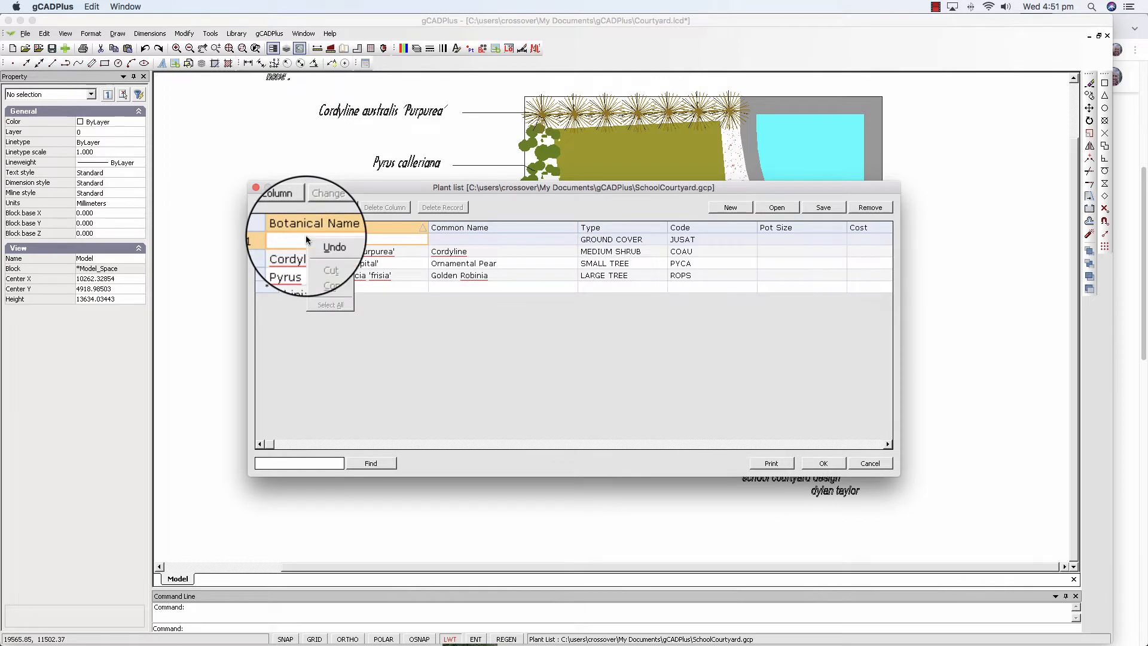
{"action": "left_click", "coordinate": [330, 275]}
Enter Prostrate Juniper as record 1's common name, save the plant list over SchoolCourtyard.gcp and close it.
{"action": "left_click", "coordinate": [447, 239]}
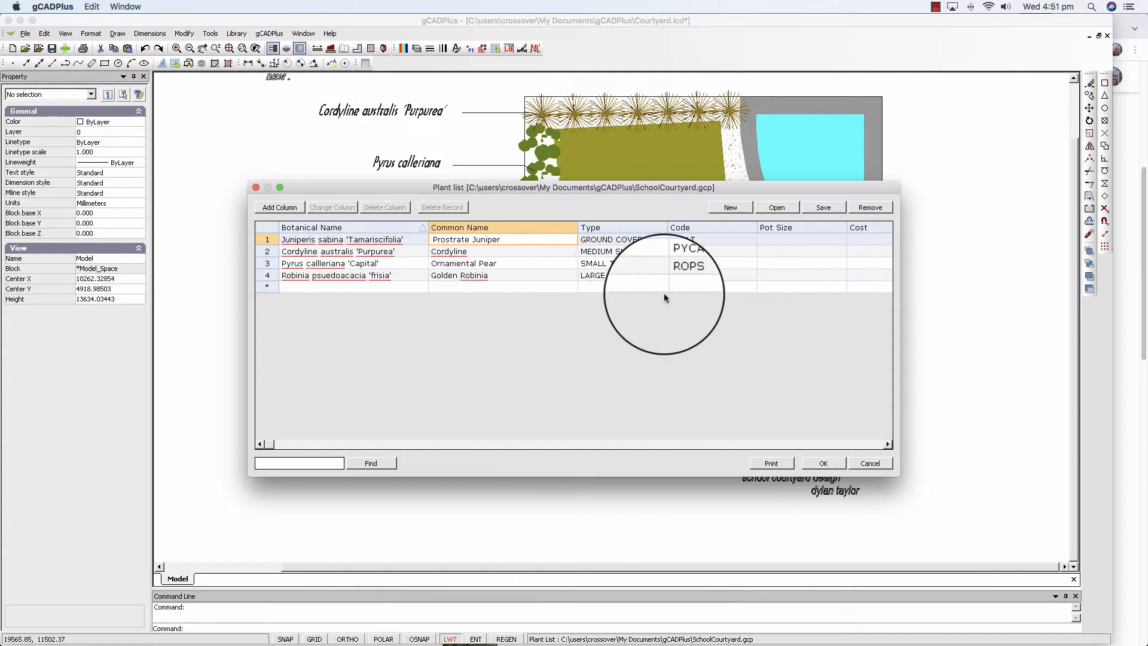
{"action": "left_click", "coordinate": [830, 207]}
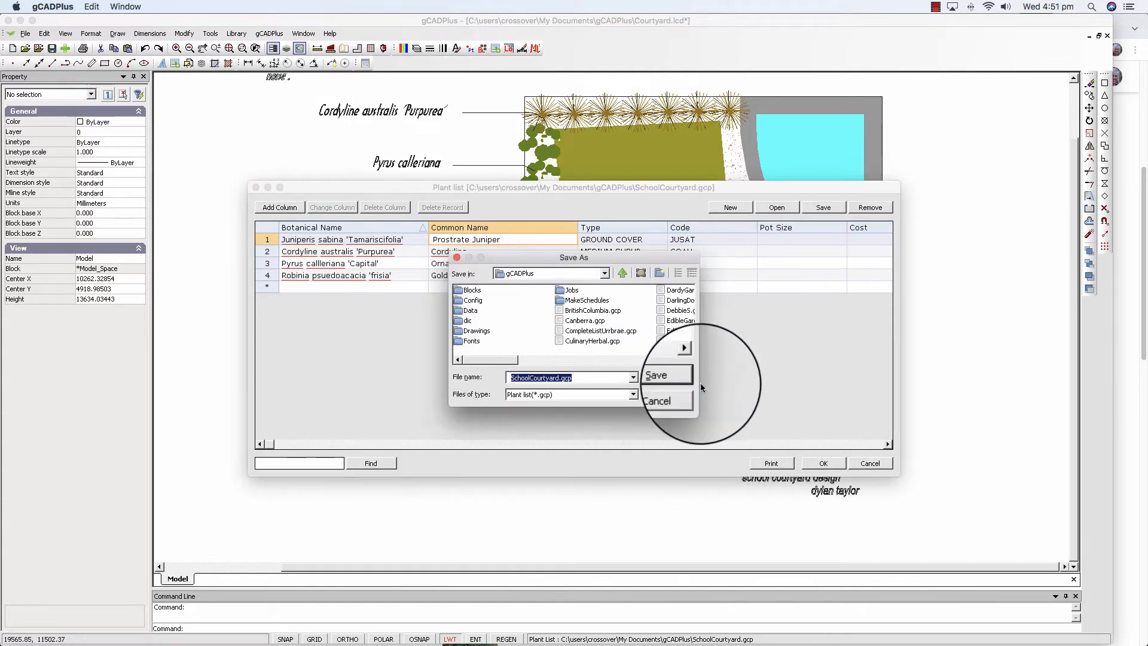
{"action": "left_click", "coordinate": [671, 377]}
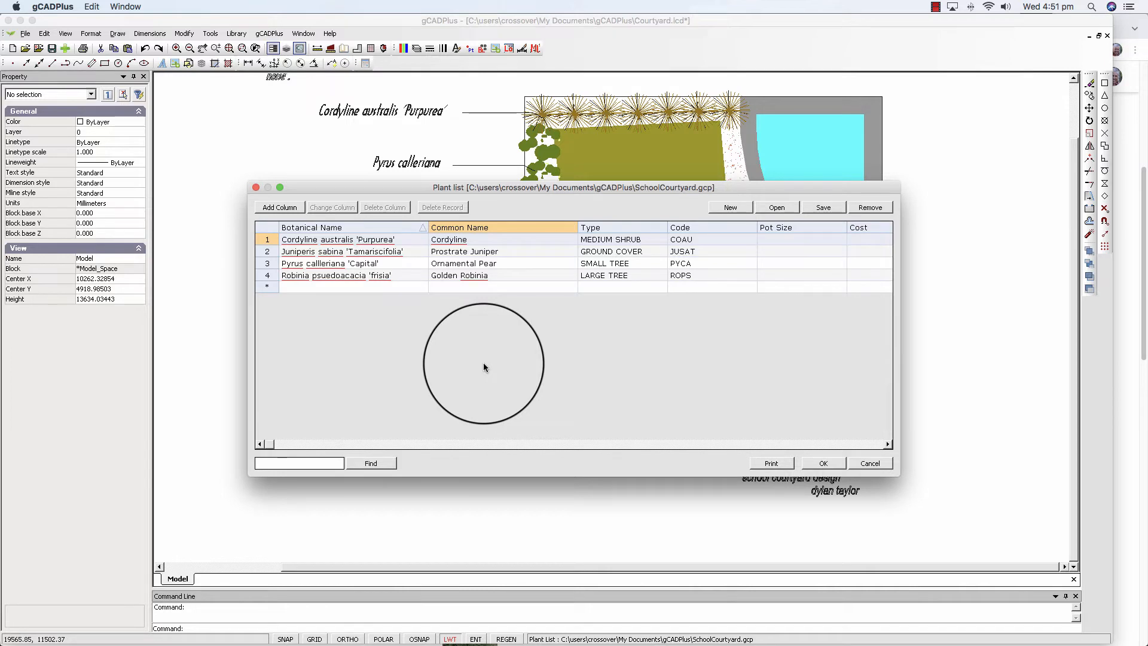
{"action": "left_click", "coordinate": [828, 464]}
{"action": "scroll", "coordinate": [477, 349], "scroll_direction": "down", "scroll_amount": 1}
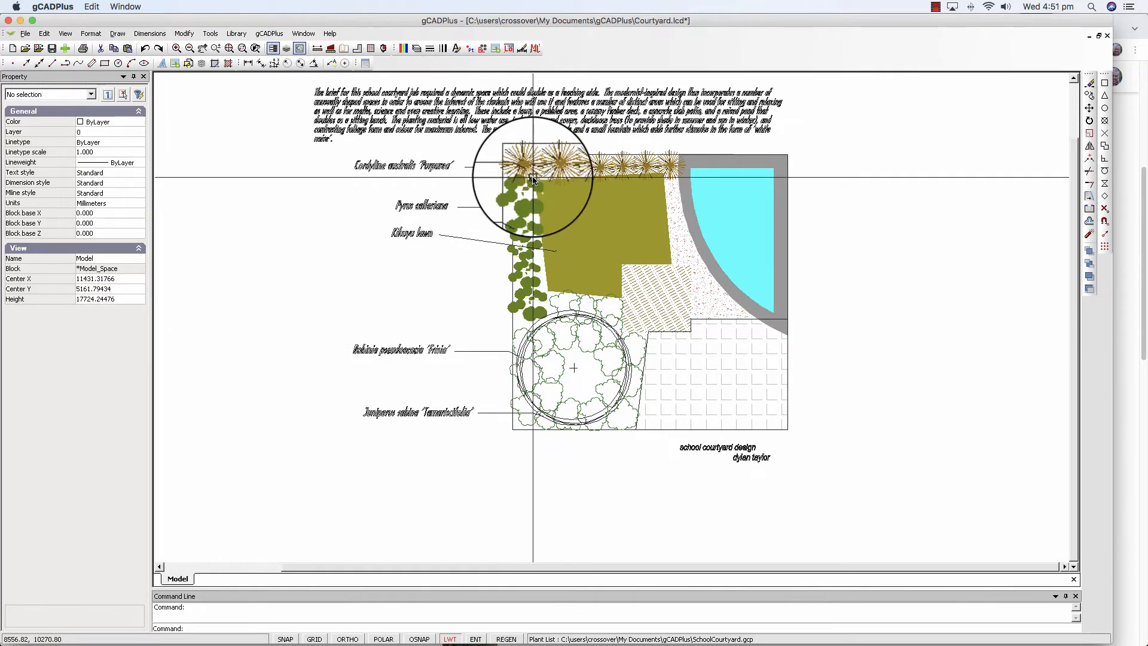
{"action": "left_click", "coordinate": [273, 33]}
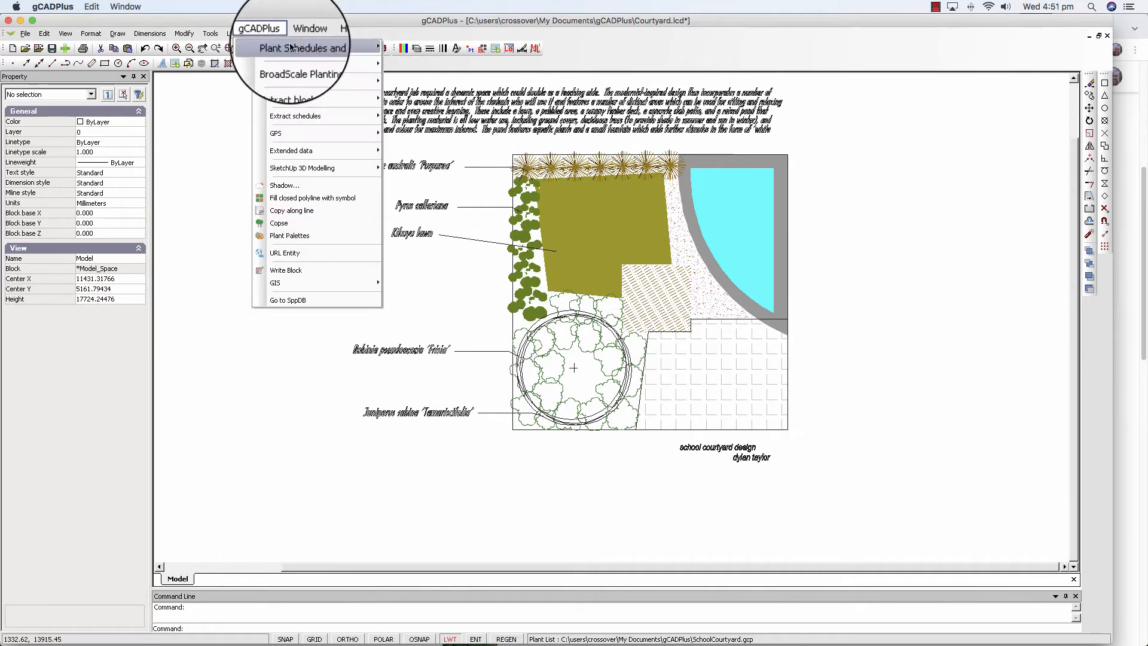
{"action": "mouse_move", "coordinate": [313, 46]}
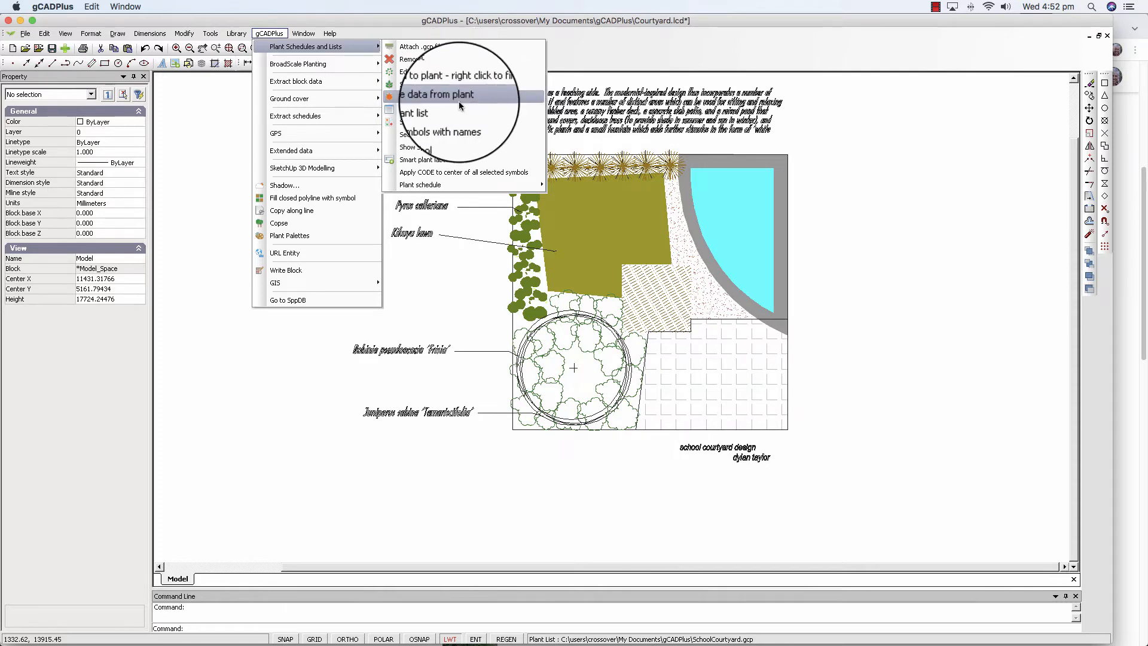
{"action": "left_click", "coordinate": [417, 89]}
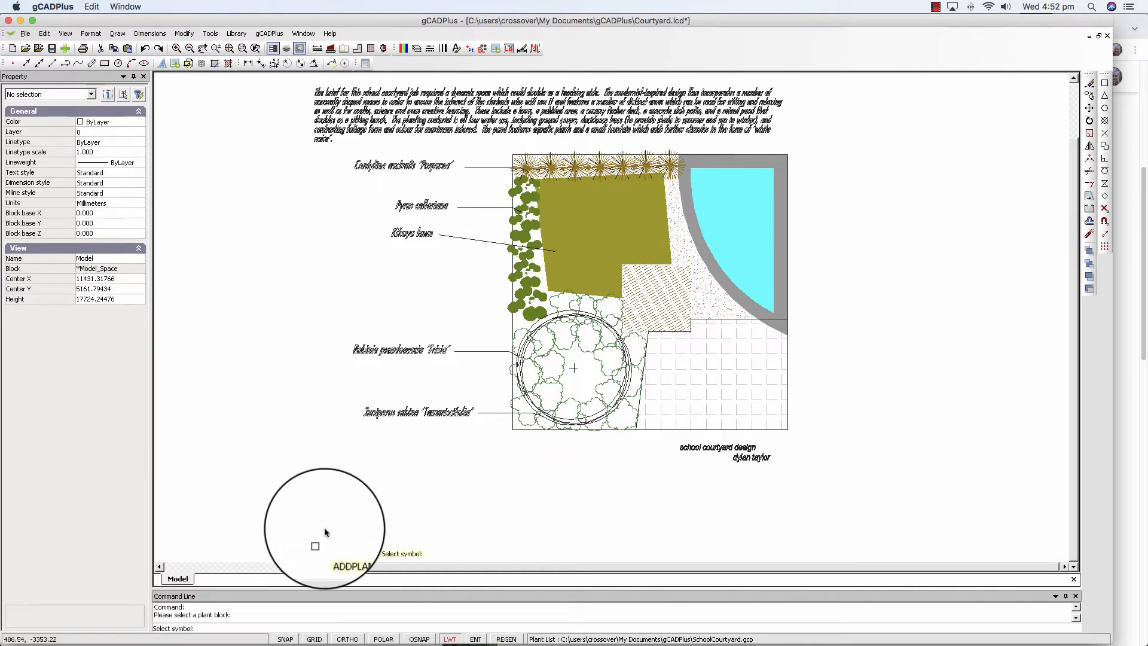
{"action": "left_click", "coordinate": [531, 166]}
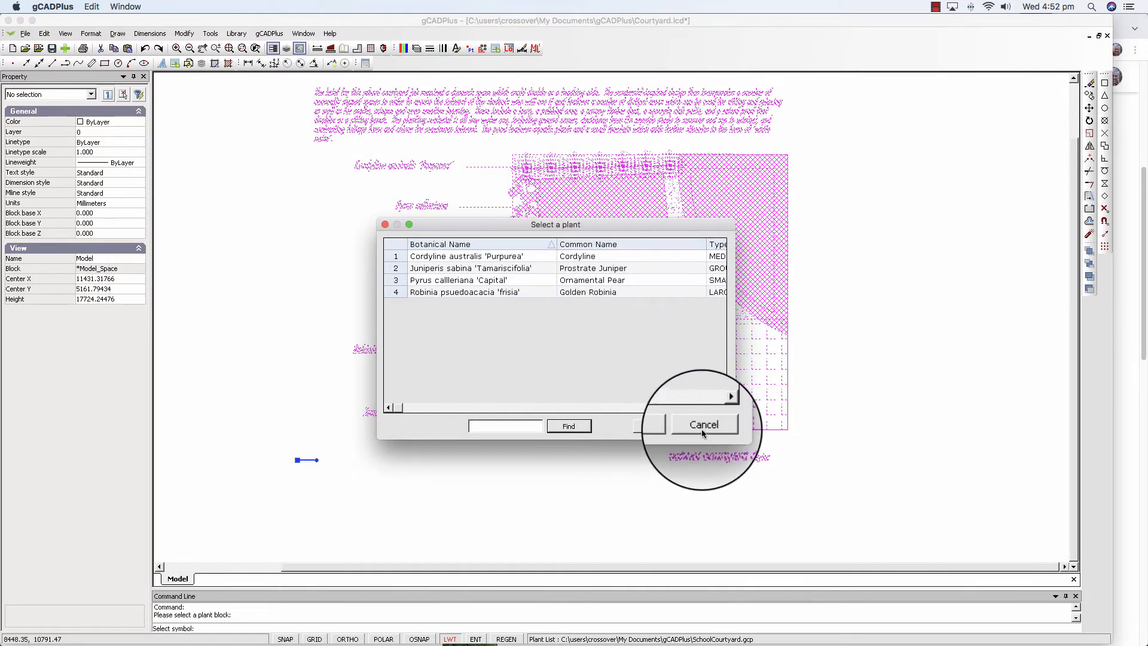
{"action": "left_click", "coordinate": [702, 426]}
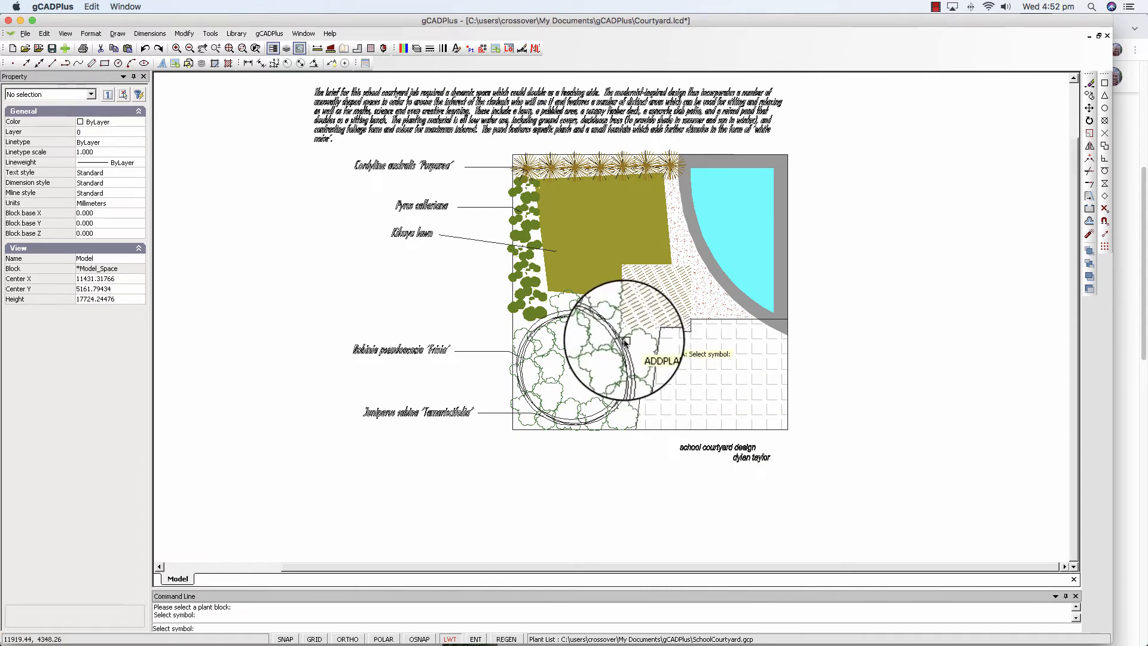
{"action": "left_click", "coordinate": [625, 342]}
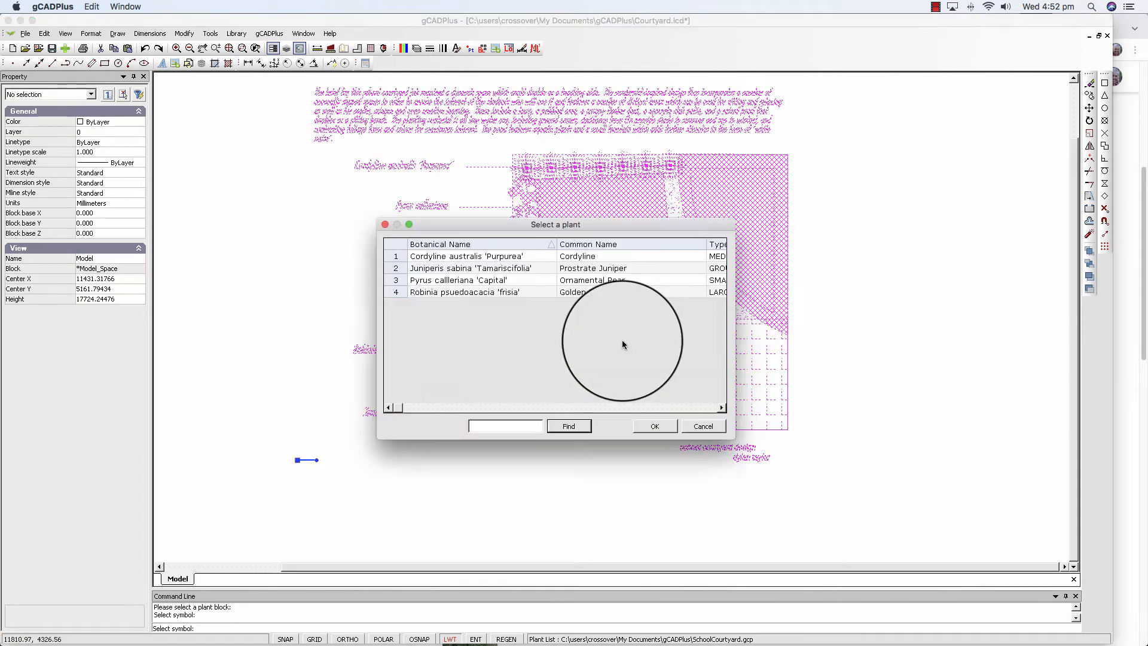
{"action": "left_click", "coordinate": [695, 428]}
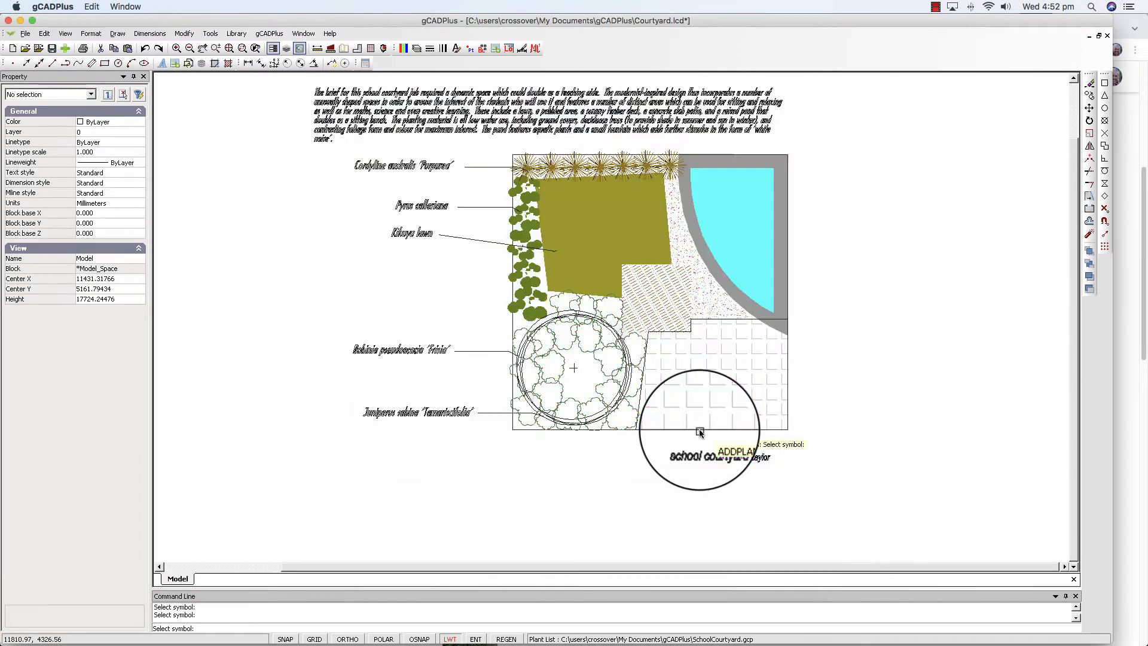
{"action": "left_click", "coordinate": [624, 347]}
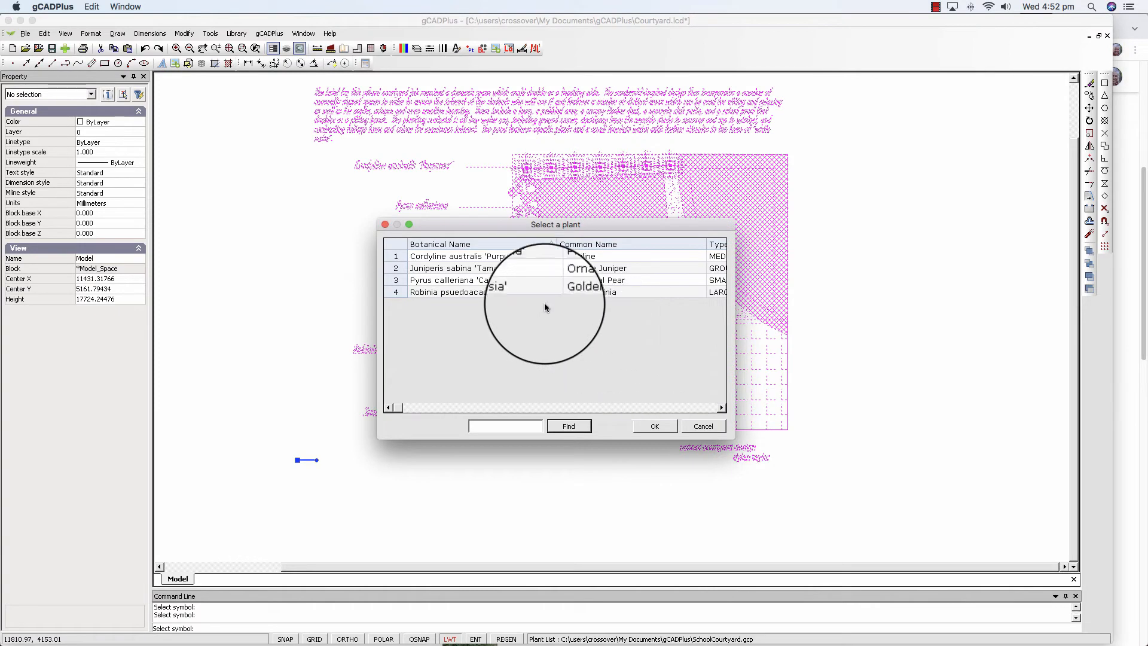
{"action": "left_click", "coordinate": [385, 224]}
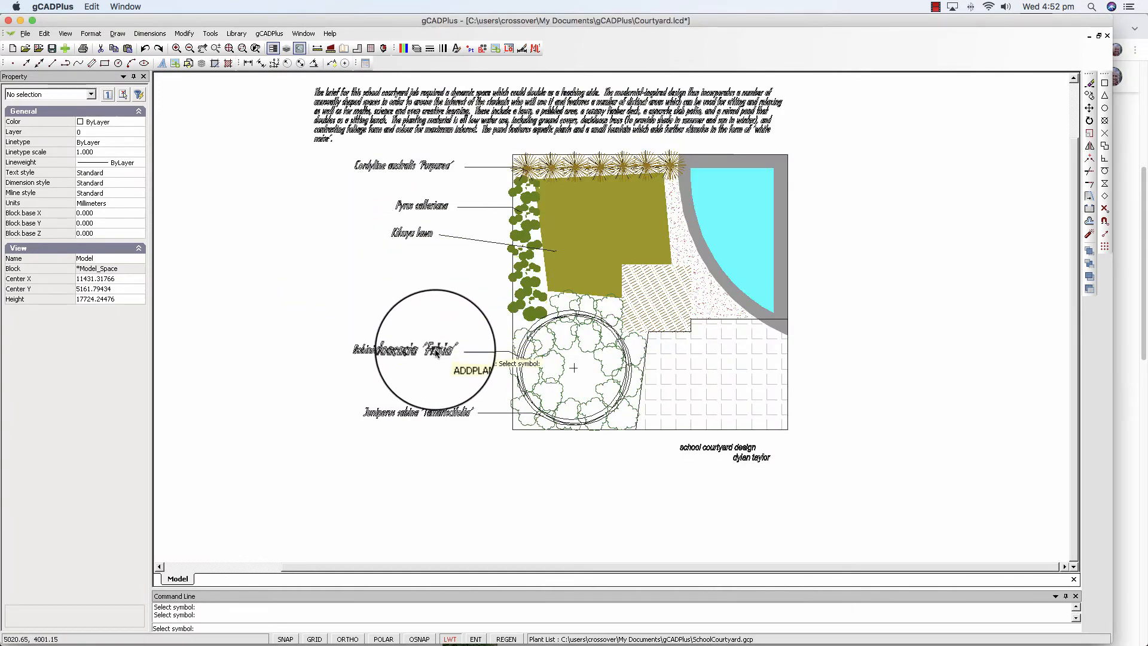
{"action": "key", "text": "Escape"}
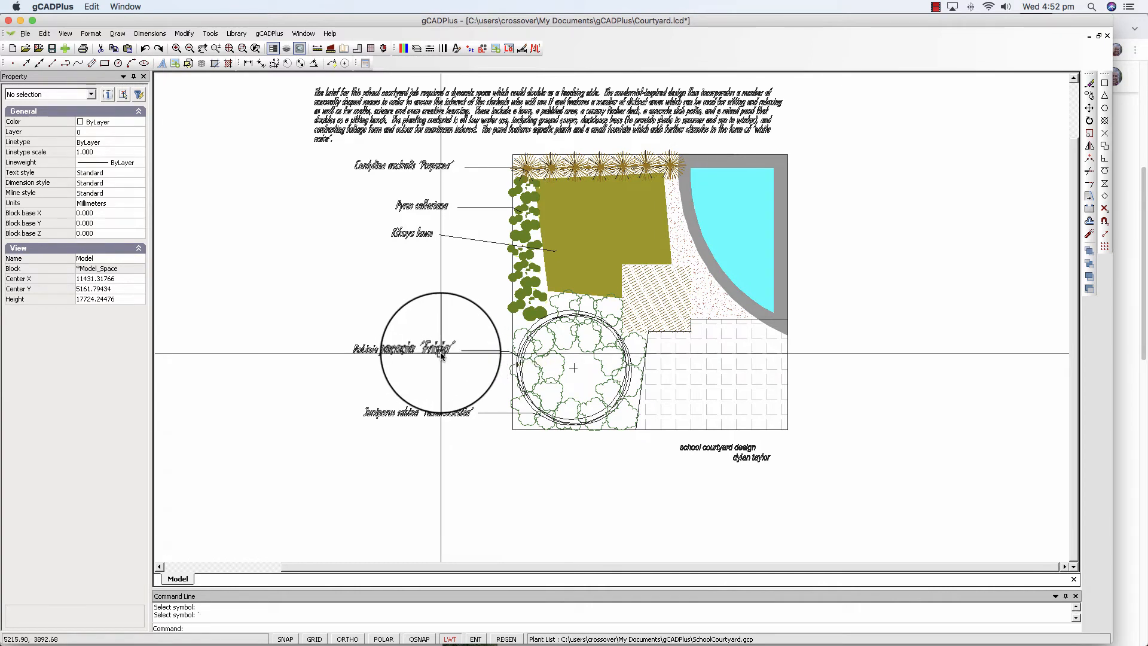
Explode the OutdoorClassroom block so its plant symbols can be picked individually.
{"action": "left_click", "coordinate": [440, 352]}
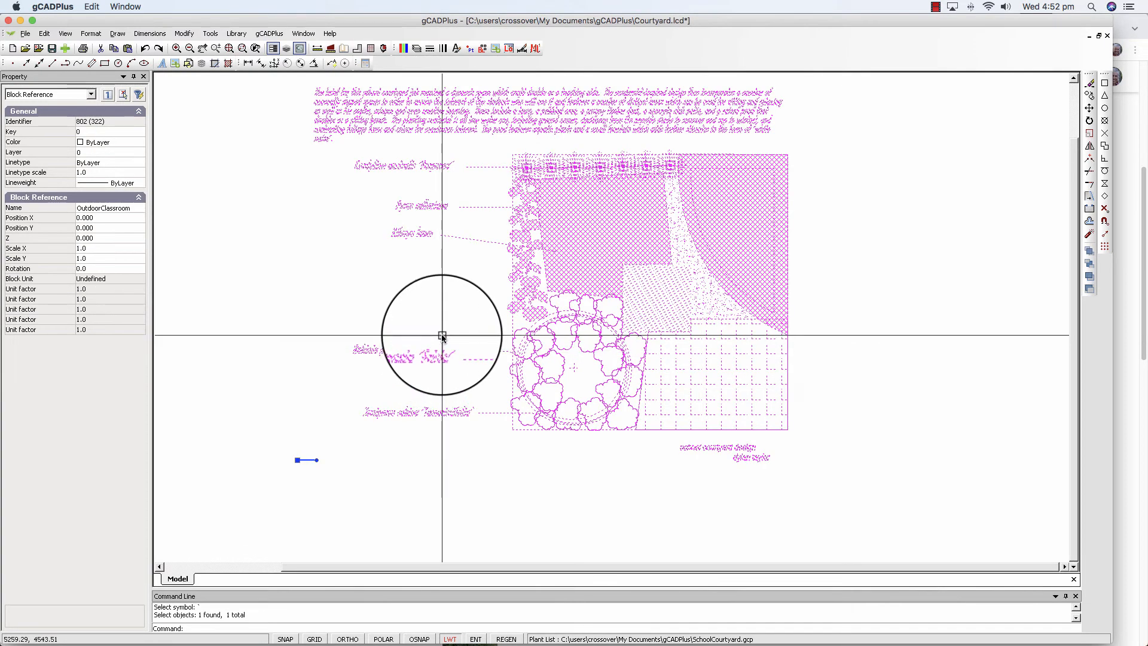
{"action": "right_click", "coordinate": [442, 335]}
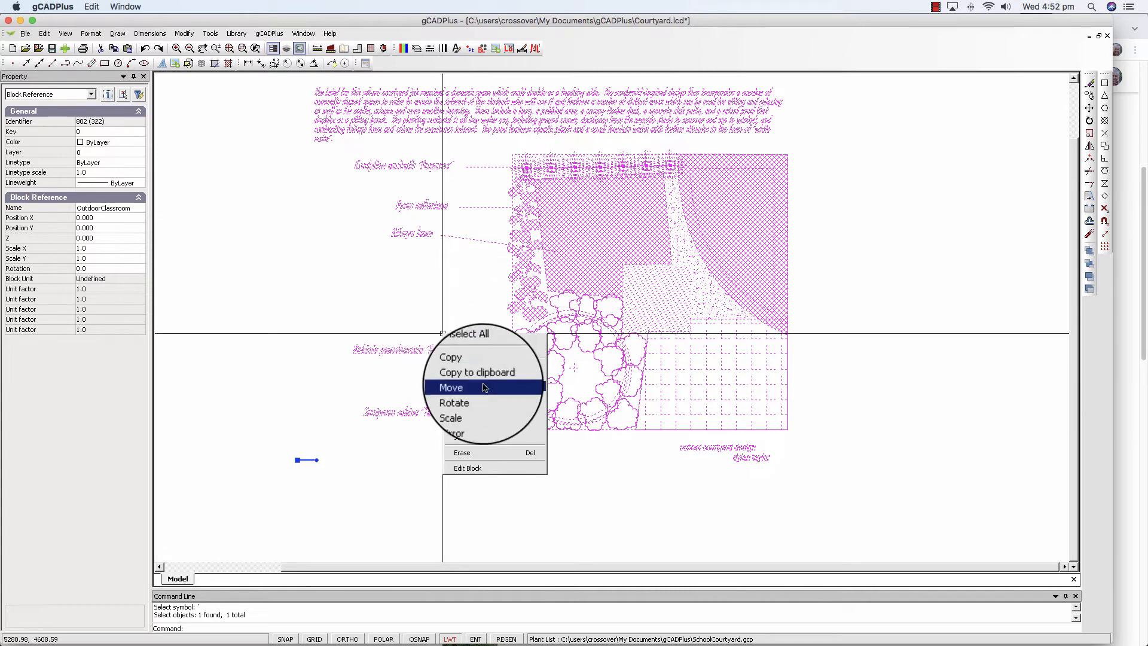
{"action": "left_click", "coordinate": [489, 424]}
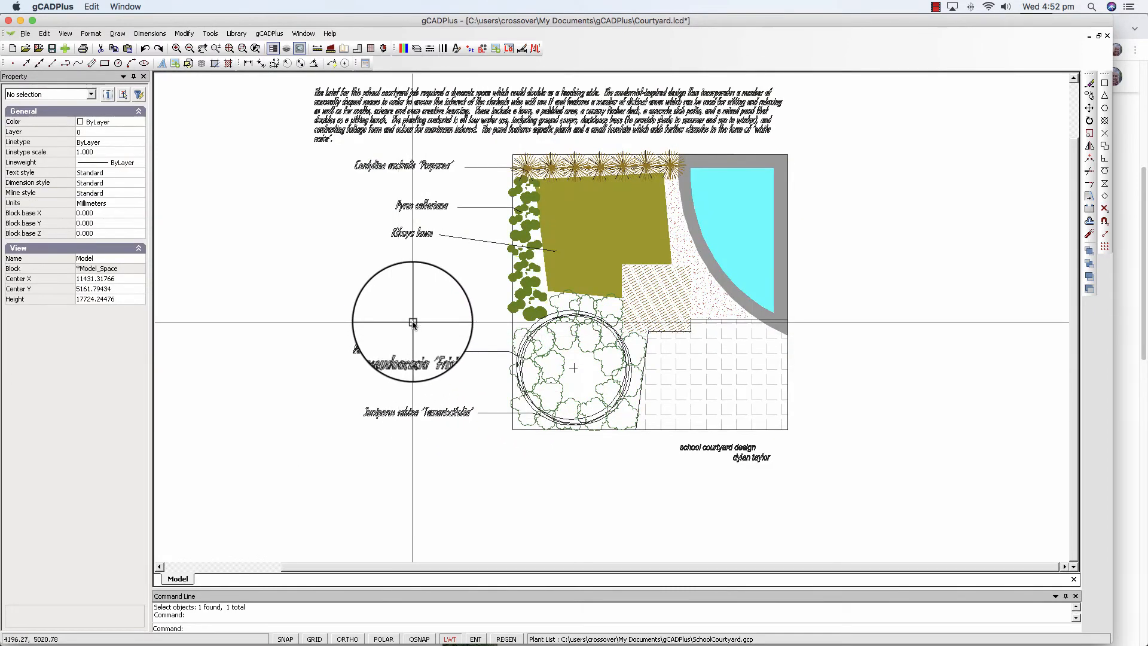
{"action": "left_click", "coordinate": [533, 169]}
{"action": "key", "text": "Escape"}
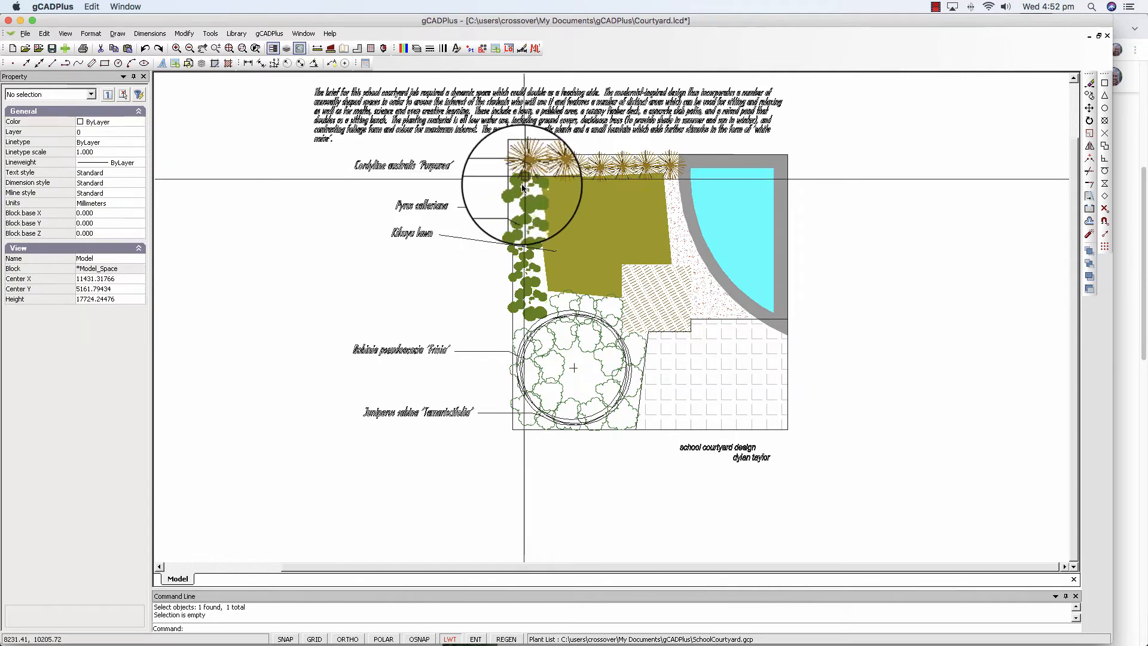
Assign the Cordyline australis 'Purpurea' record to a Cordyline symbol along the courtyard's top edge with Set data to plant.
{"action": "left_click", "coordinate": [269, 34]}
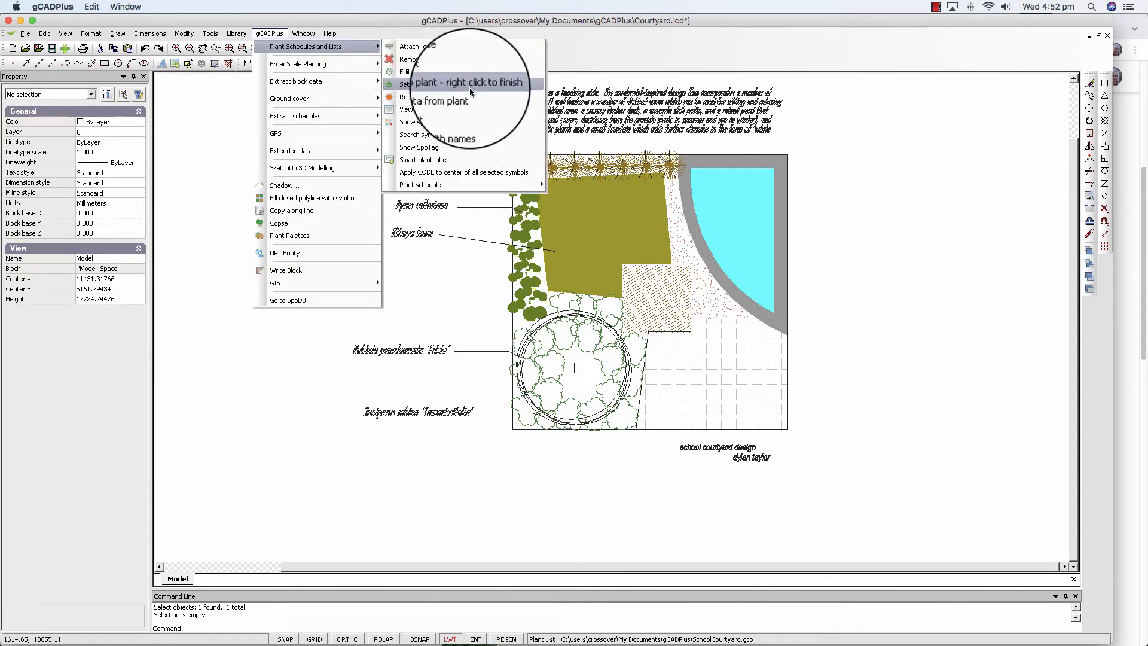
{"action": "left_click", "coordinate": [469, 88]}
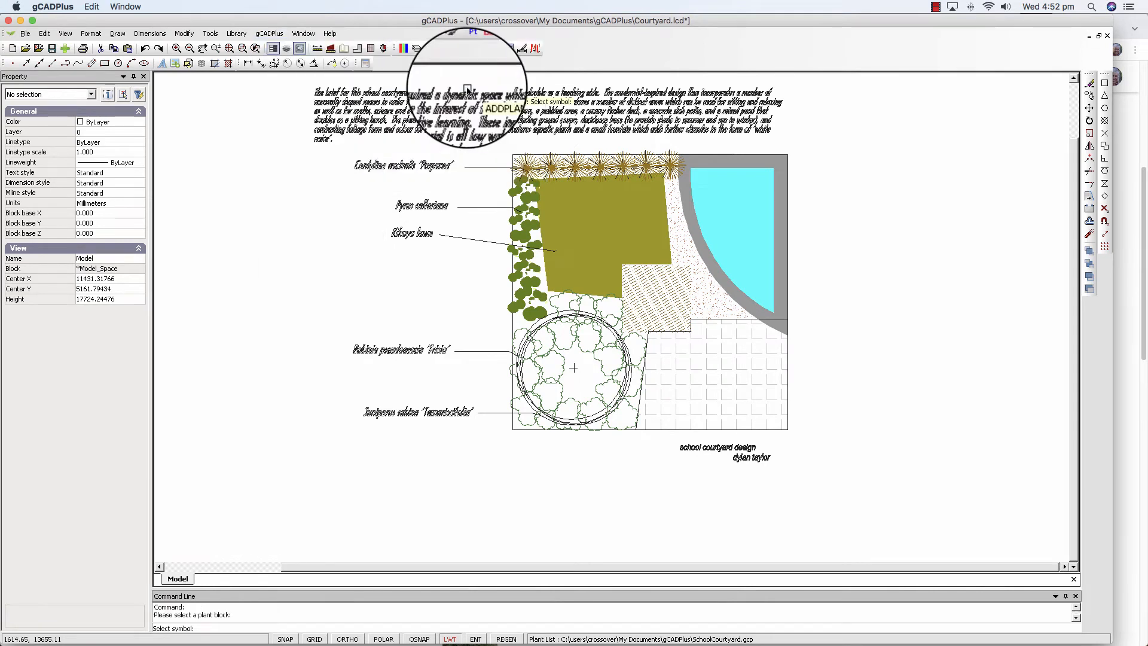
{"action": "left_click", "coordinate": [529, 163]}
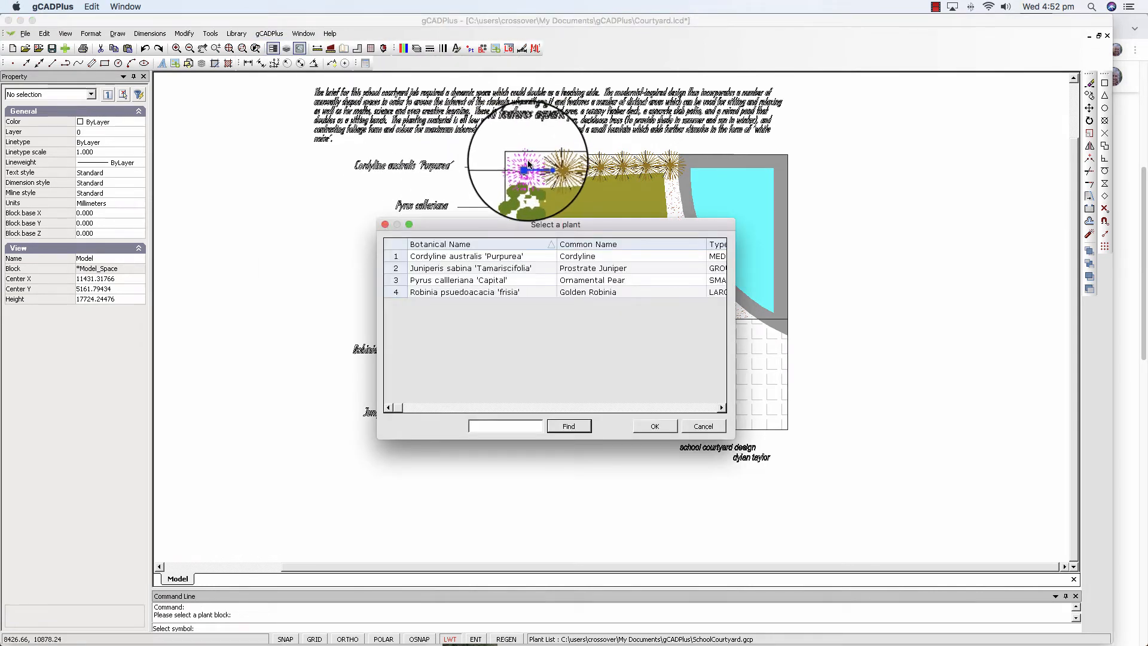
{"action": "left_click", "coordinate": [395, 257]}
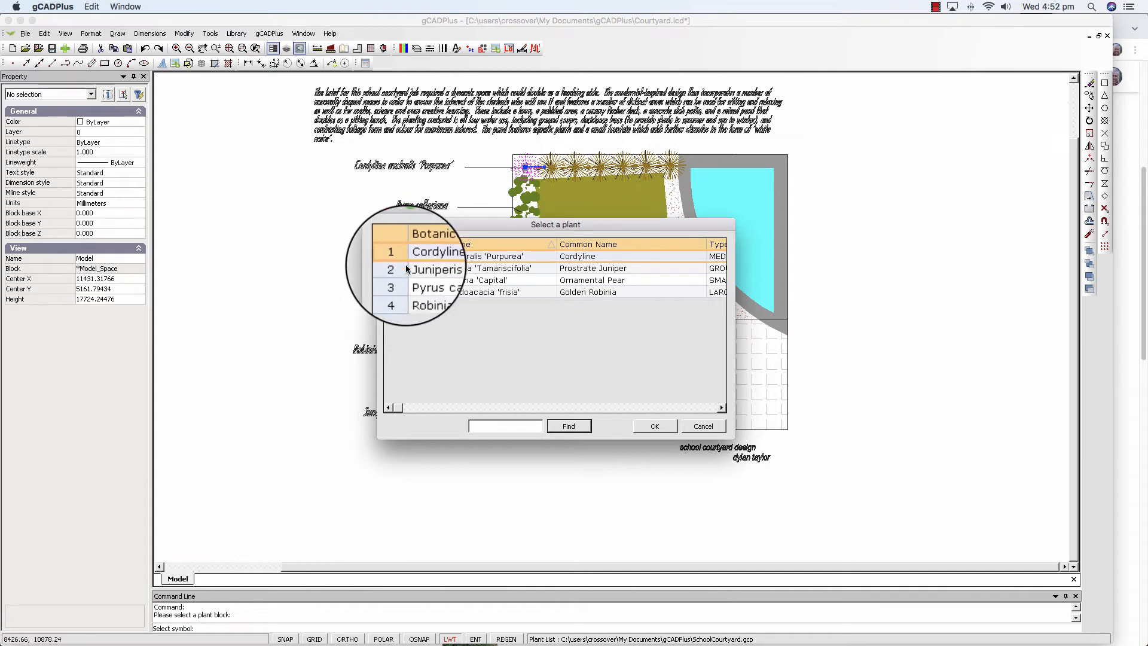
{"action": "left_click", "coordinate": [658, 426]}
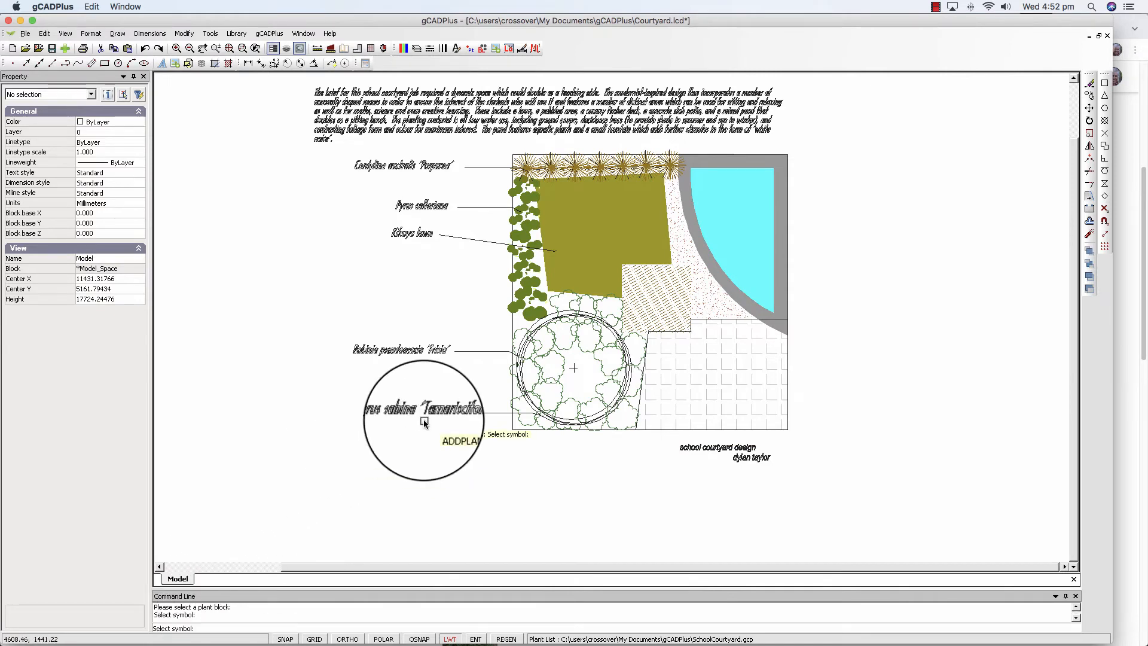
Assign the Pyrus calleriana 'Capital' record to a pear tree symbol along the courtyard's left edge.
{"action": "left_click", "coordinate": [527, 230]}
{"action": "left_click", "coordinate": [396, 283]}
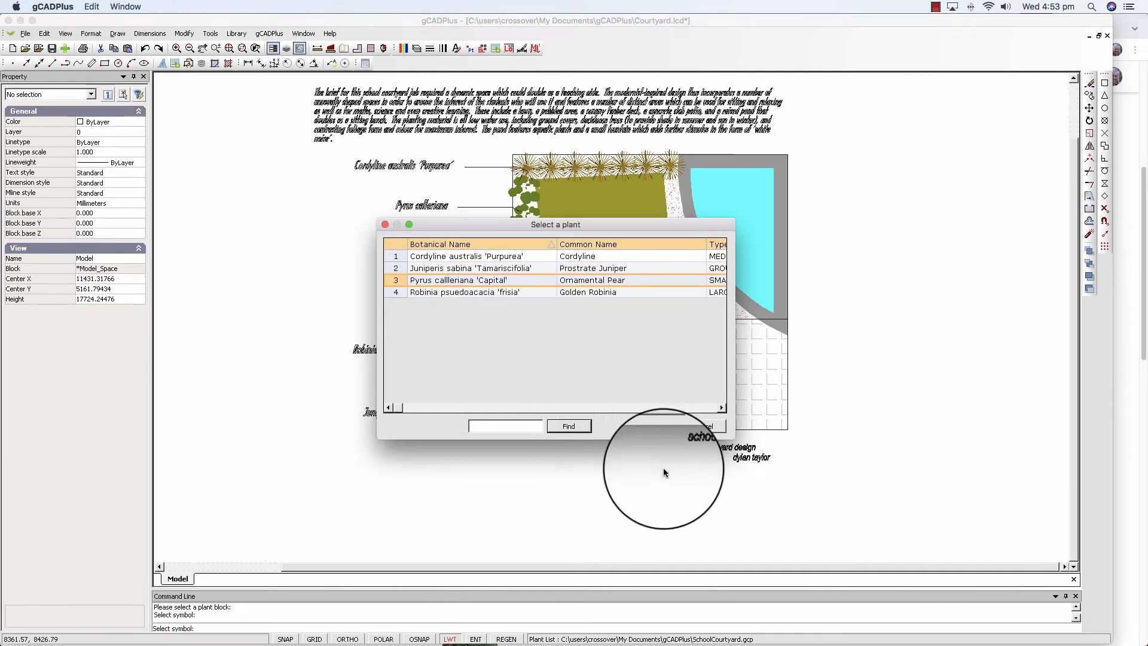
{"action": "left_click", "coordinate": [652, 429]}
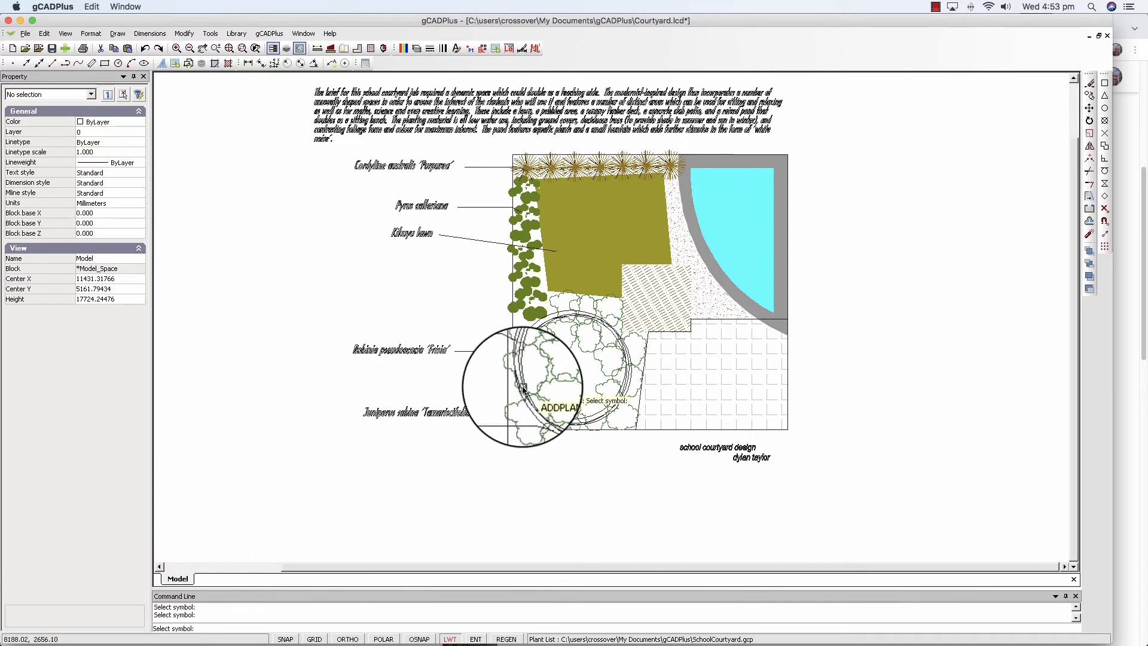
Assign the Robinia psuedoacacia 'frisia' record to the large circular tree symbol in the courtyard's lower left.
{"action": "left_click", "coordinate": [574, 368]}
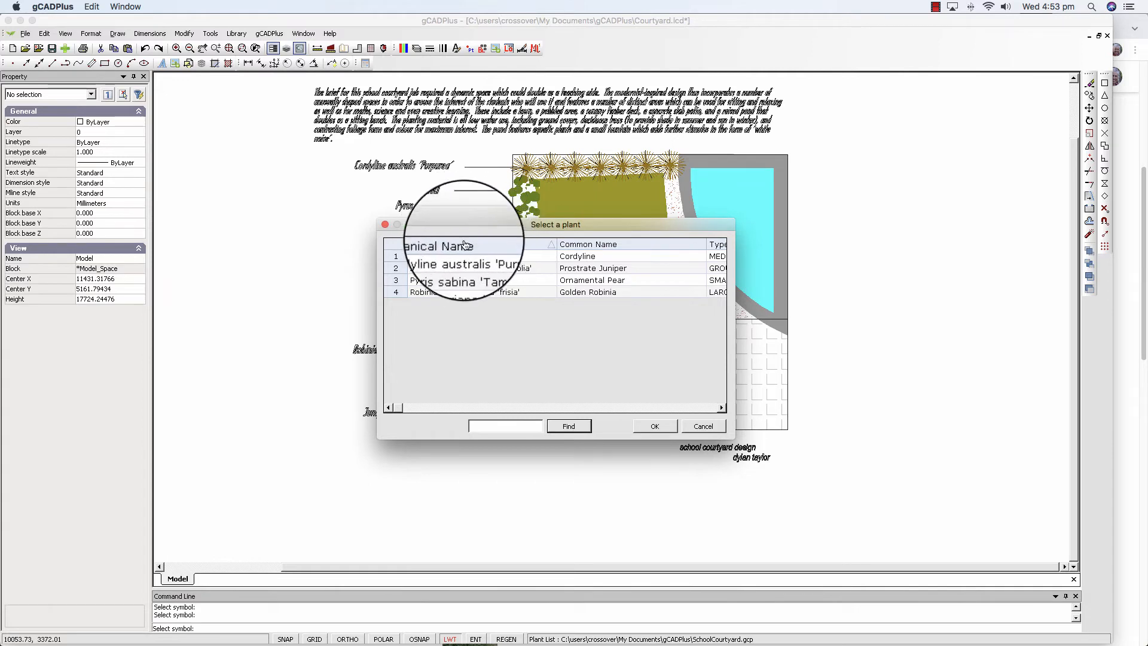
{"action": "left_click", "coordinate": [400, 292]}
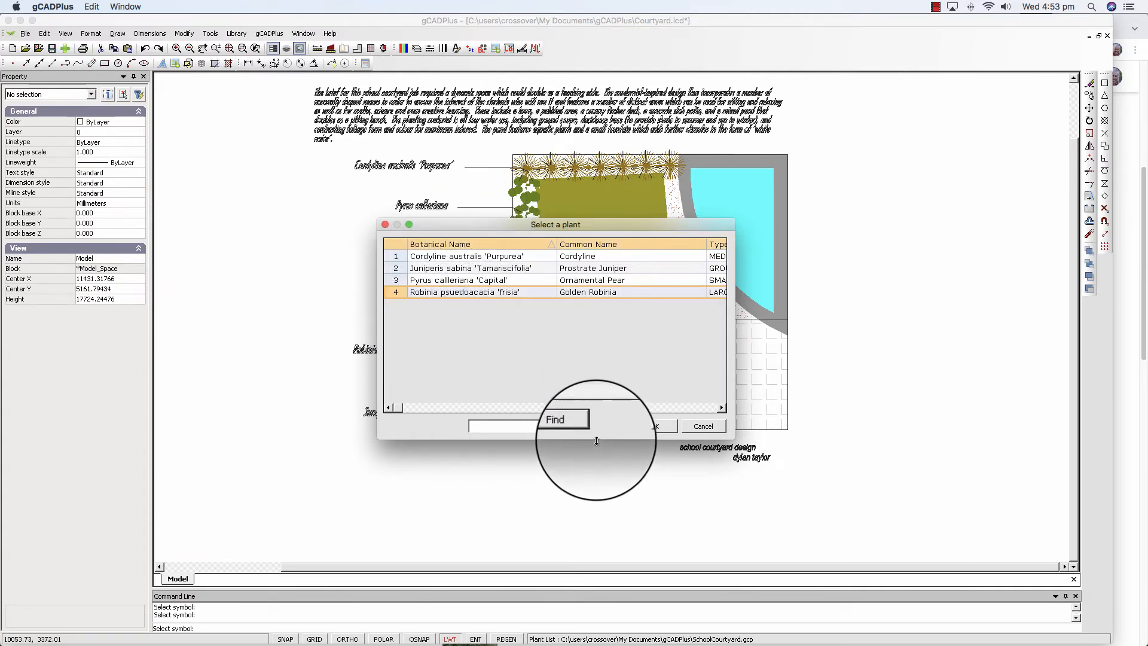
{"action": "left_click", "coordinate": [577, 428]}
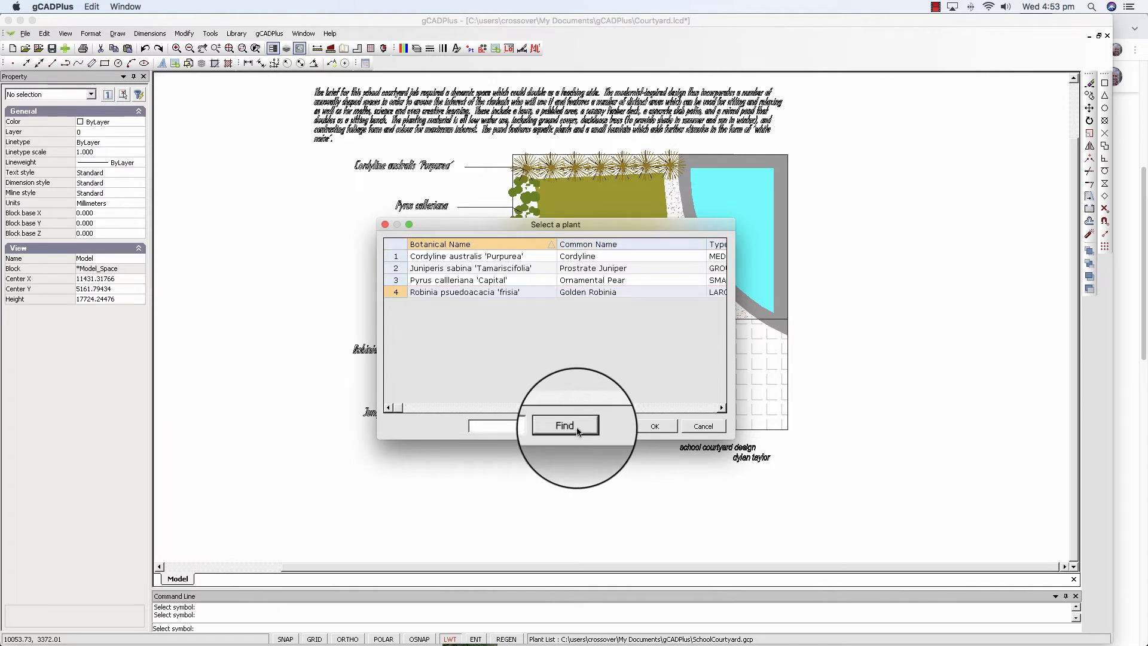
{"action": "left_click", "coordinate": [654, 433]}
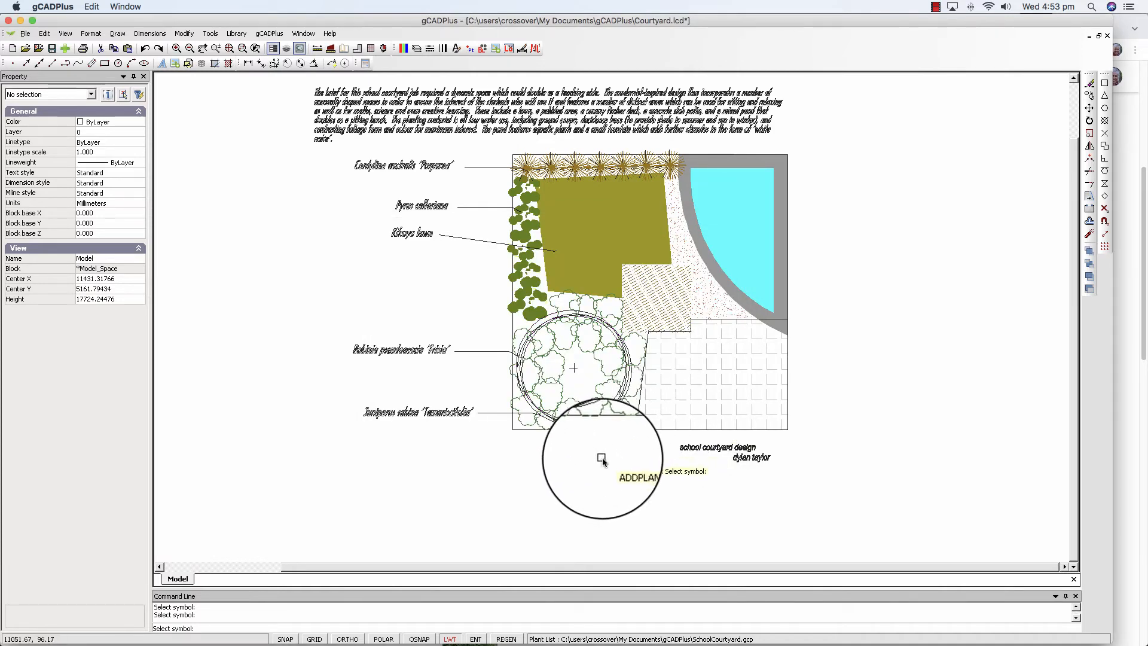
Assign the Juniperis sabina 'Tamariscifolia' record to a ground cover symbol along the courtyard's bottom edge, then end the command.
{"action": "left_click", "coordinate": [613, 427]}
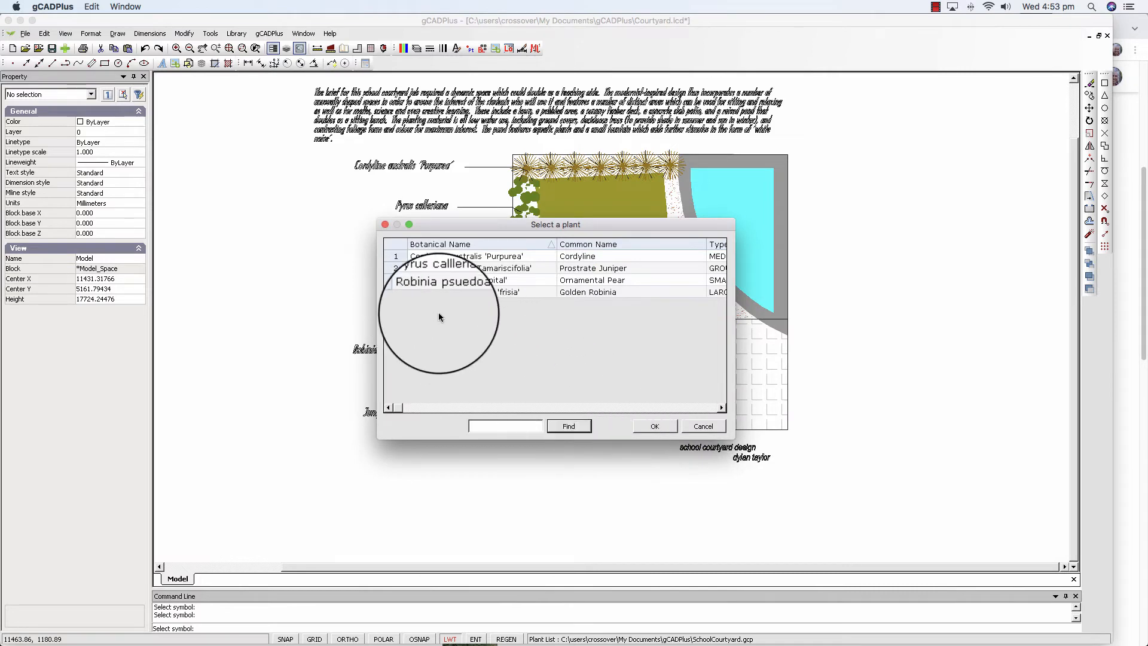
{"action": "left_click", "coordinate": [390, 267]}
{"action": "left_click", "coordinate": [662, 425]}
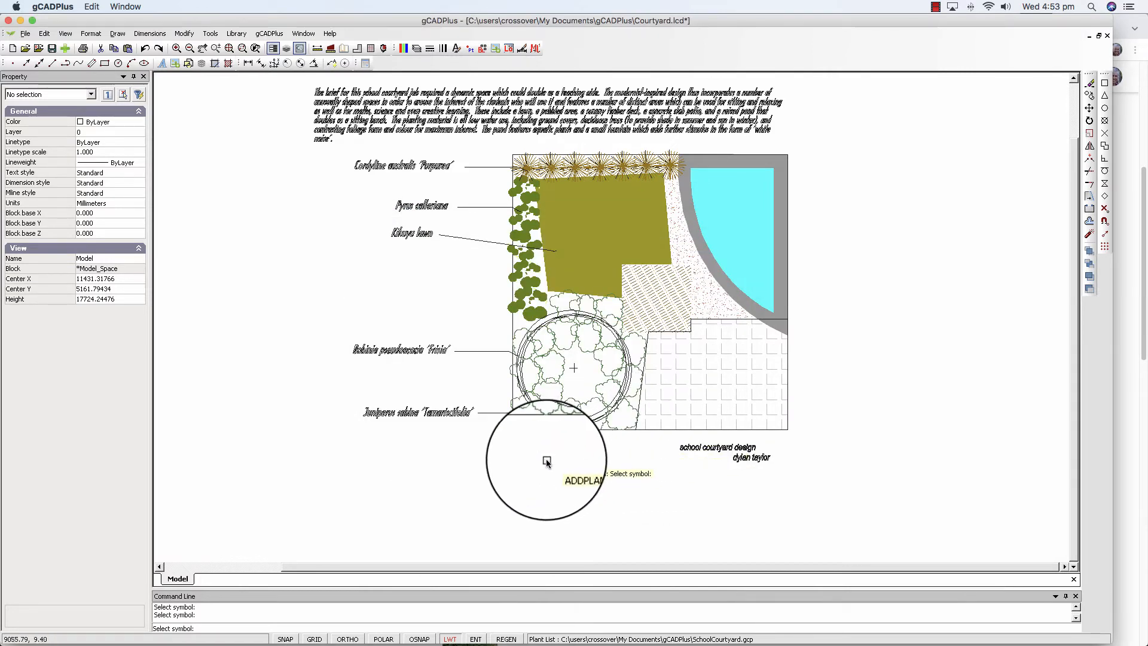
{"action": "key", "text": "Escape"}
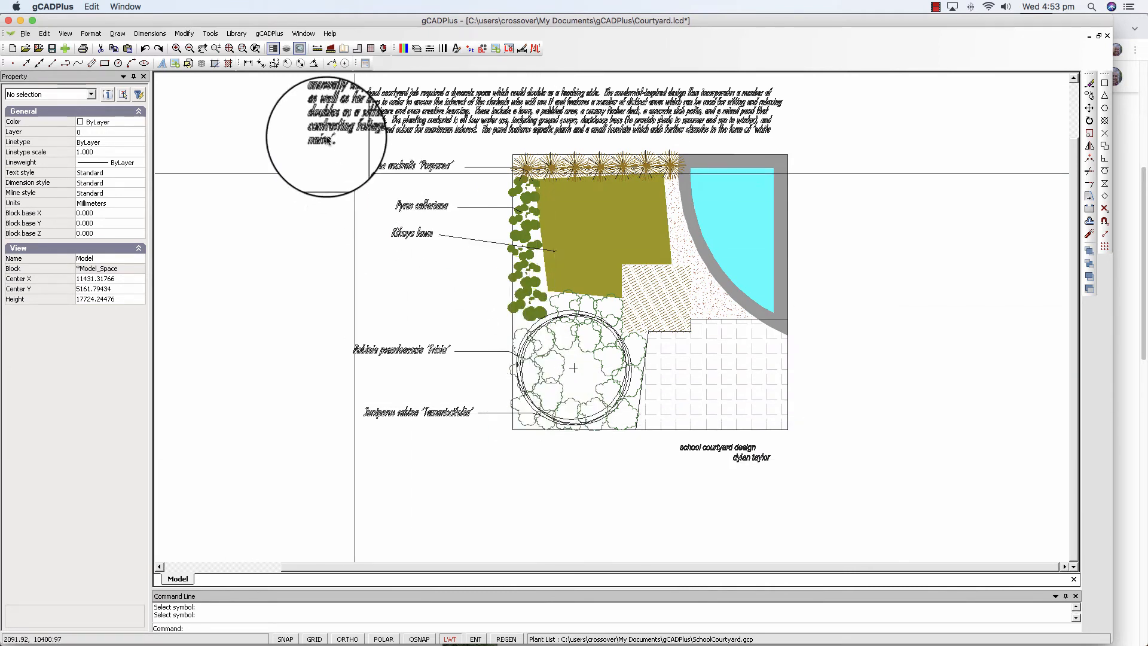
Highlight the plant symbols carrying data using Show symbols with names.
{"action": "left_click", "coordinate": [269, 34]}
{"action": "mouse_move", "coordinate": [295, 44]}
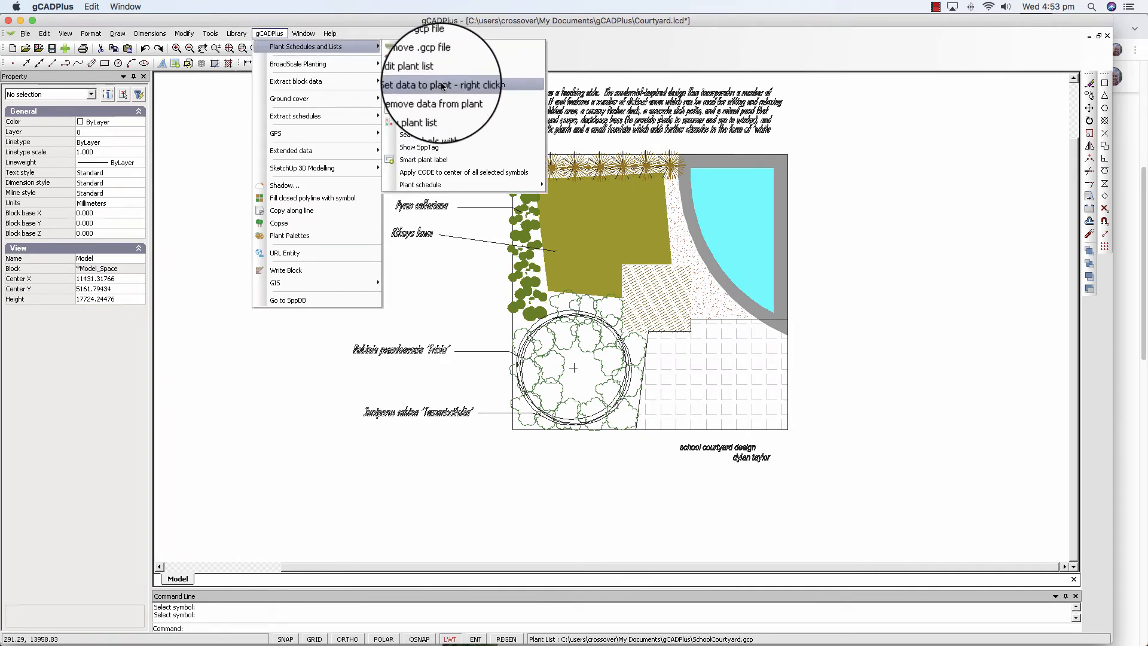
{"action": "left_click", "coordinate": [445, 123]}
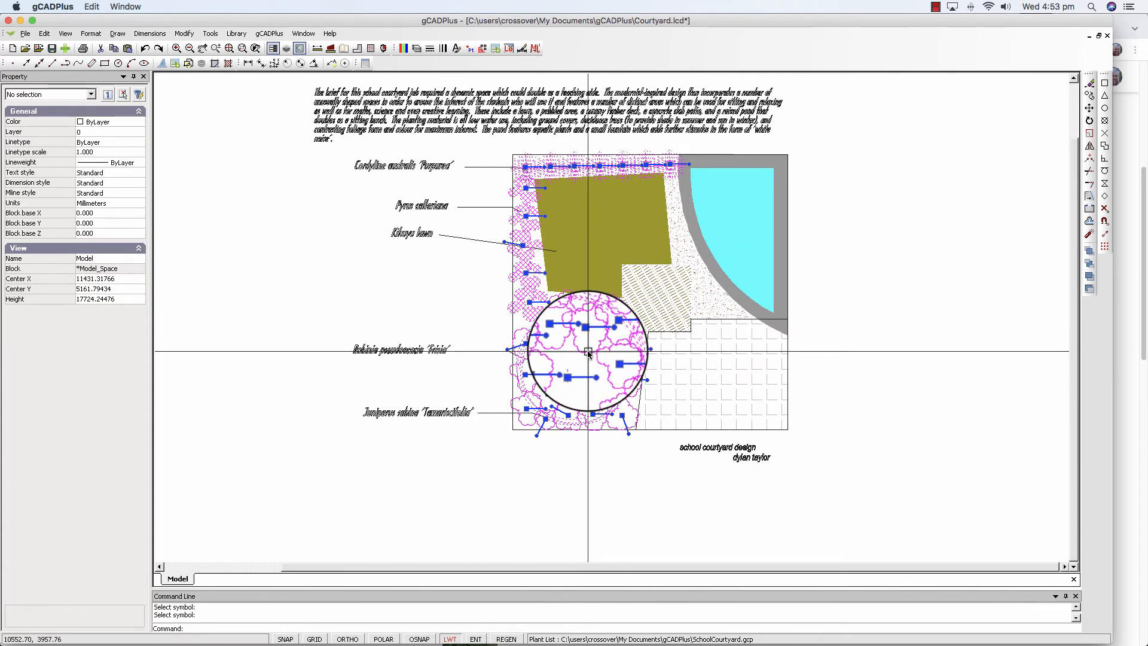
{"action": "key", "text": "Return"}
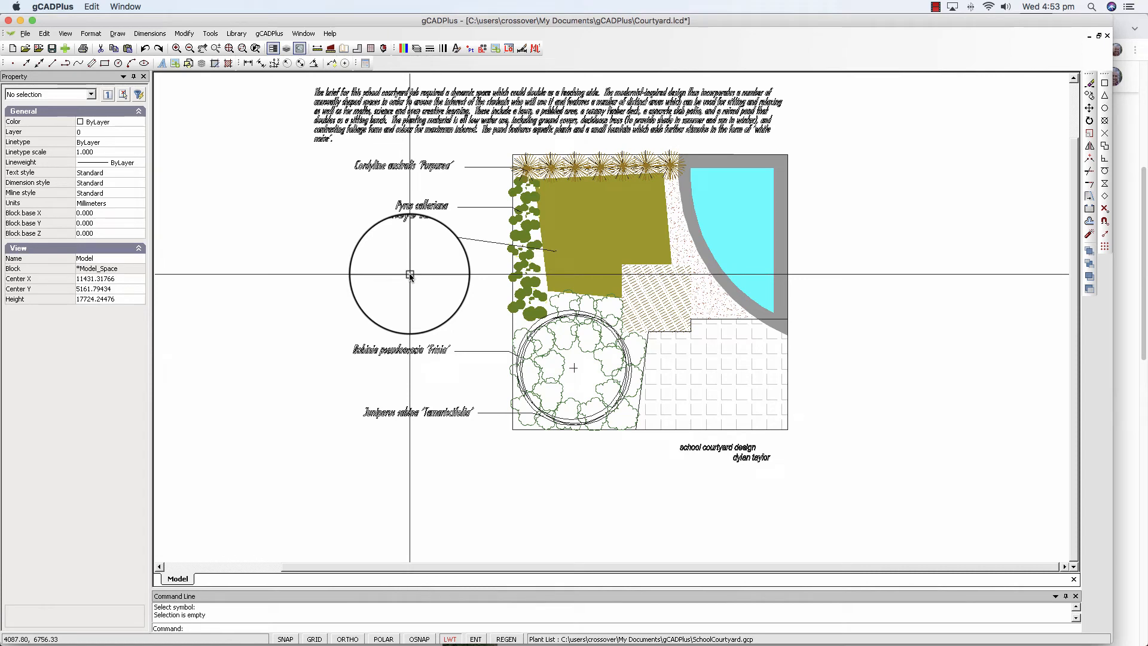
Edit the plant list, entering Aggresive root system in the Custom column of the Robinia record, and confirm.
{"action": "scroll", "coordinate": [409, 275], "scroll_direction": "down", "scroll_amount": 3}
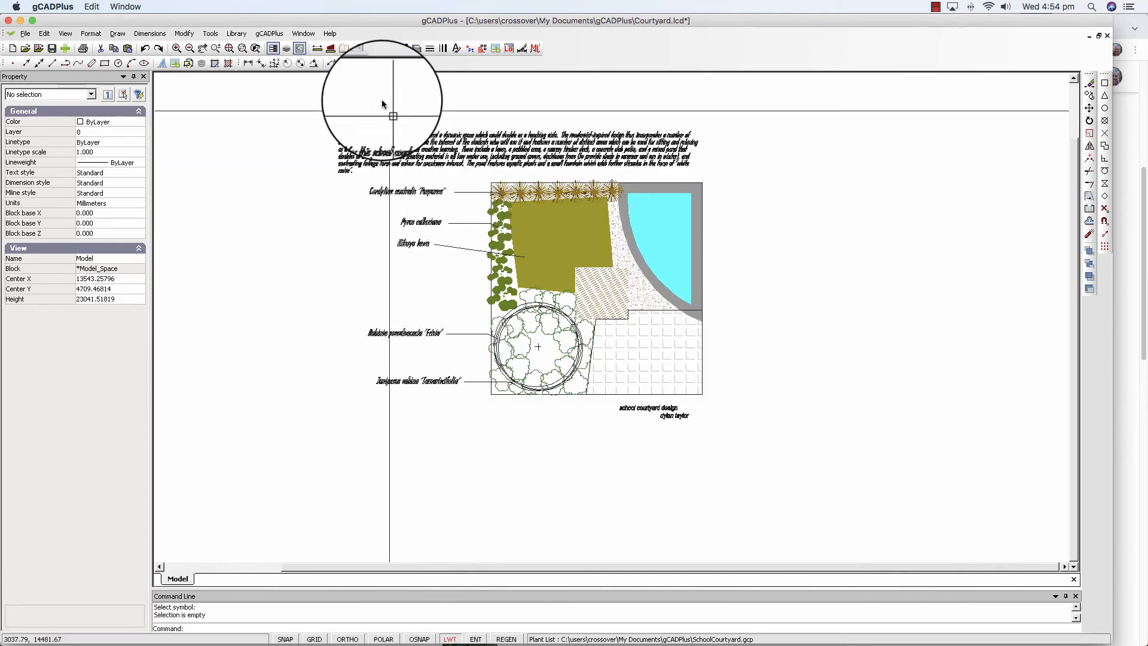
{"action": "left_click", "coordinate": [264, 34]}
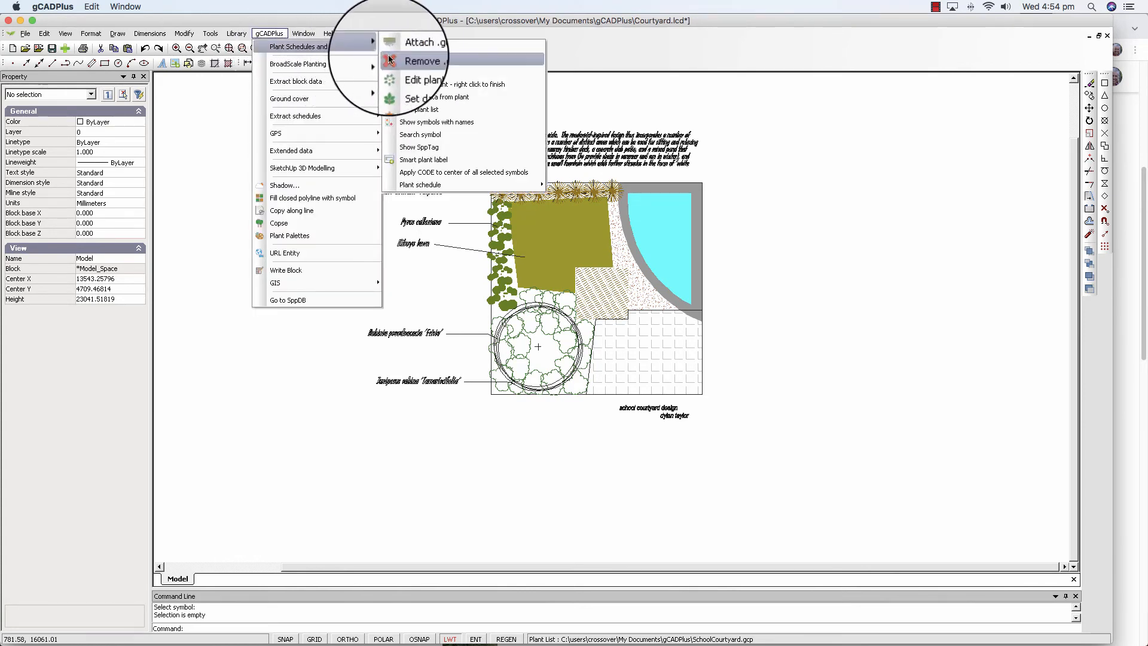
{"action": "left_click", "coordinate": [422, 72]}
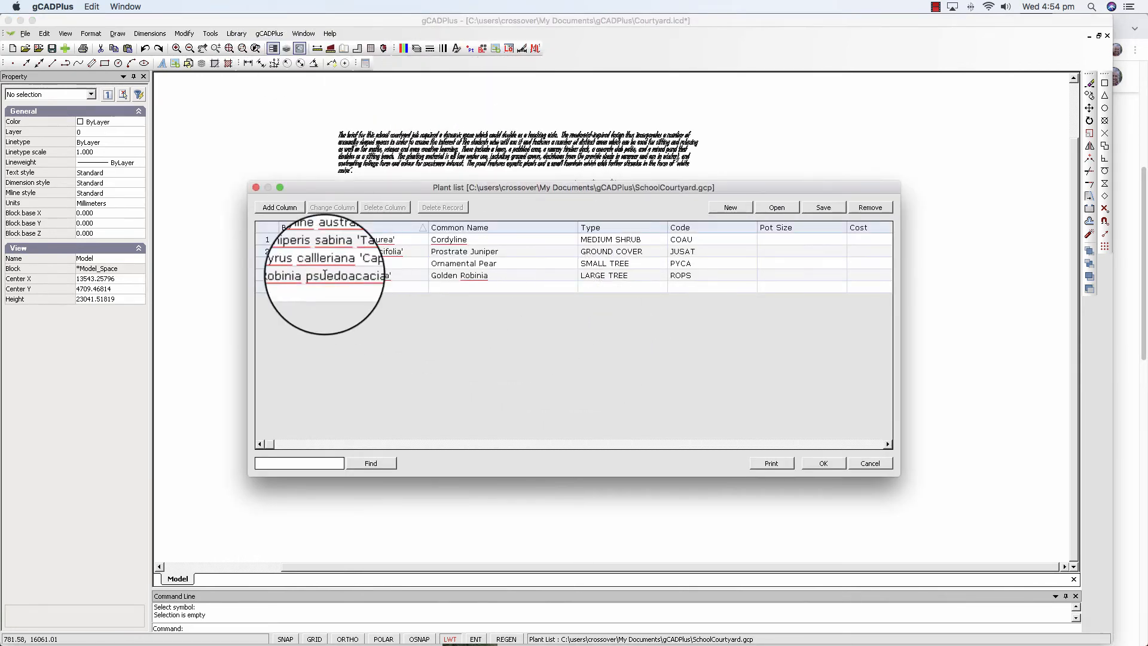
{"action": "left_click_drag", "start_coordinate": [249, 182], "coordinate": [76, 120]}
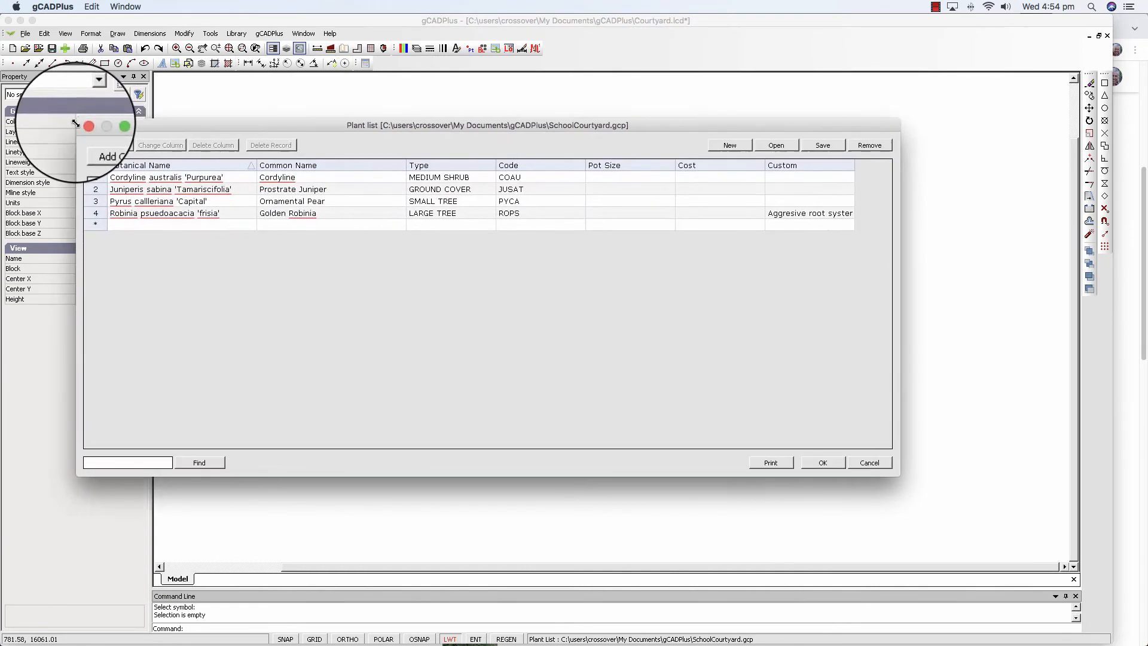
{"action": "left_click", "coordinate": [777, 214]}
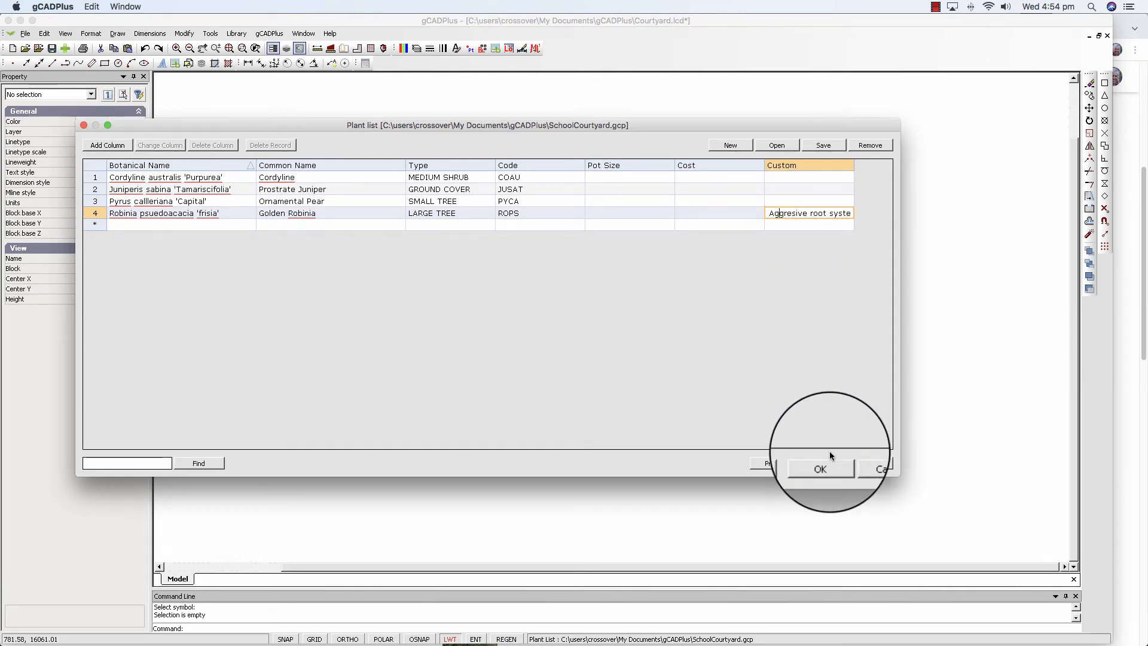
{"action": "left_click", "coordinate": [855, 464]}
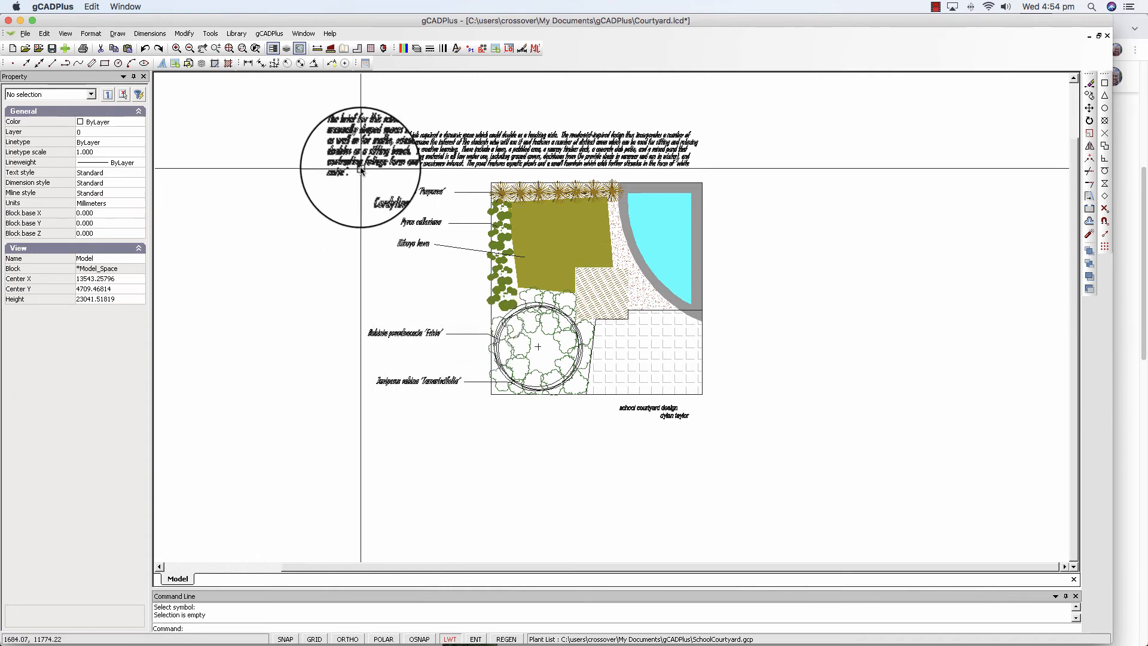
Draw a standard plant schedule with text height 100 in a box to the right of the courtyard.
{"action": "left_click", "coordinate": [275, 35]}
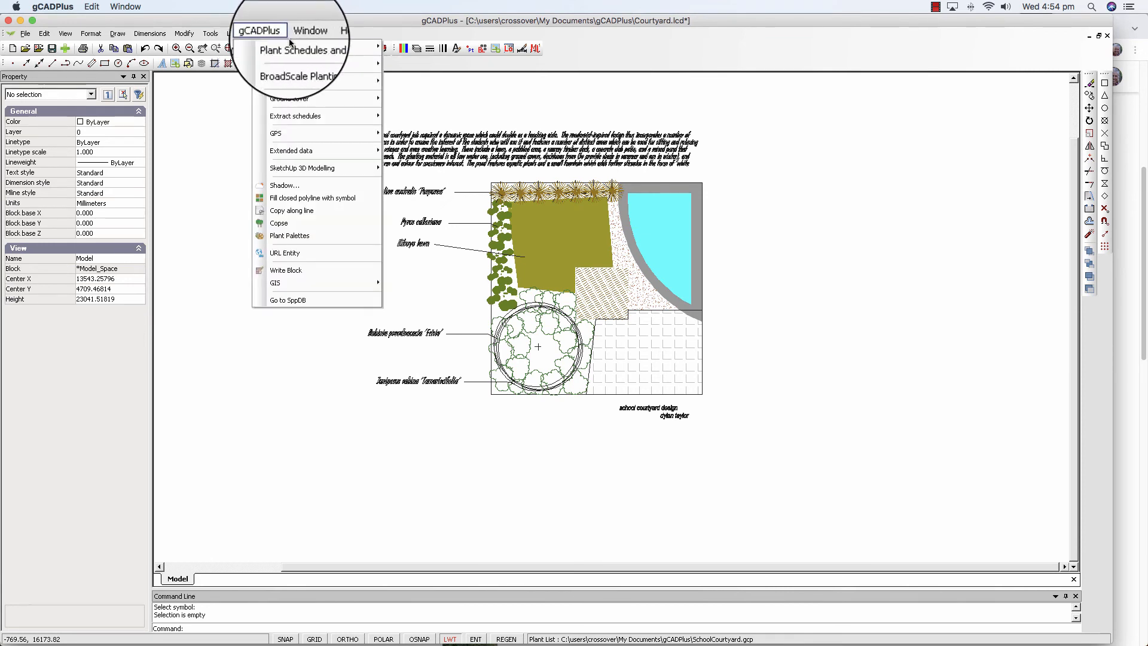
{"action": "mouse_move", "coordinate": [329, 48]}
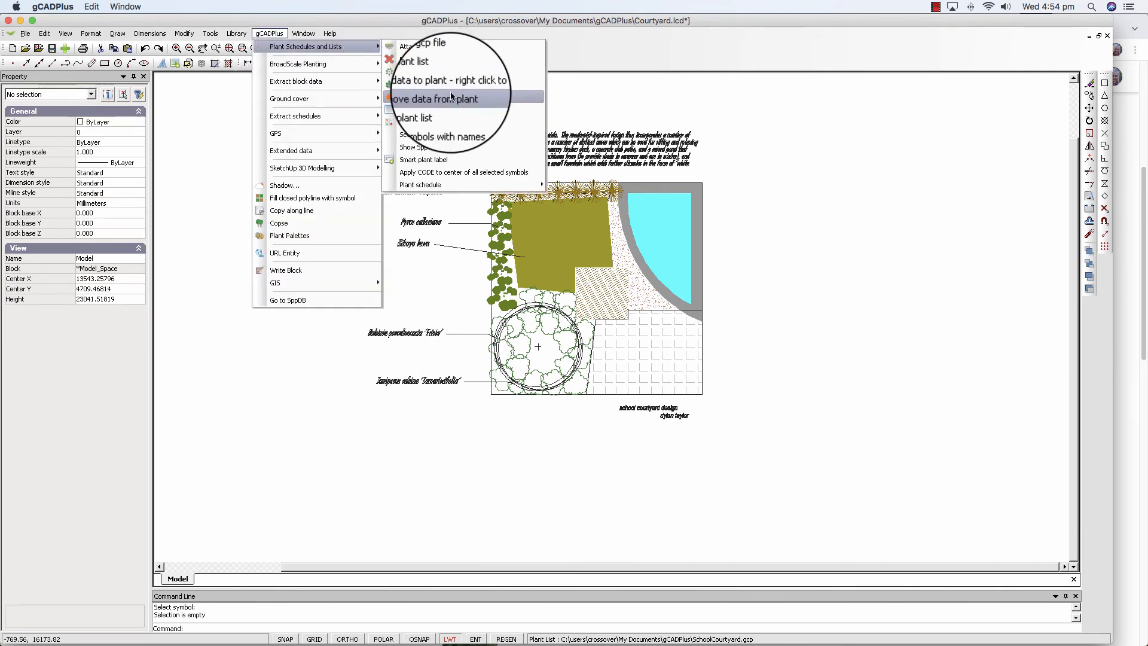
{"action": "mouse_move", "coordinate": [444, 186]}
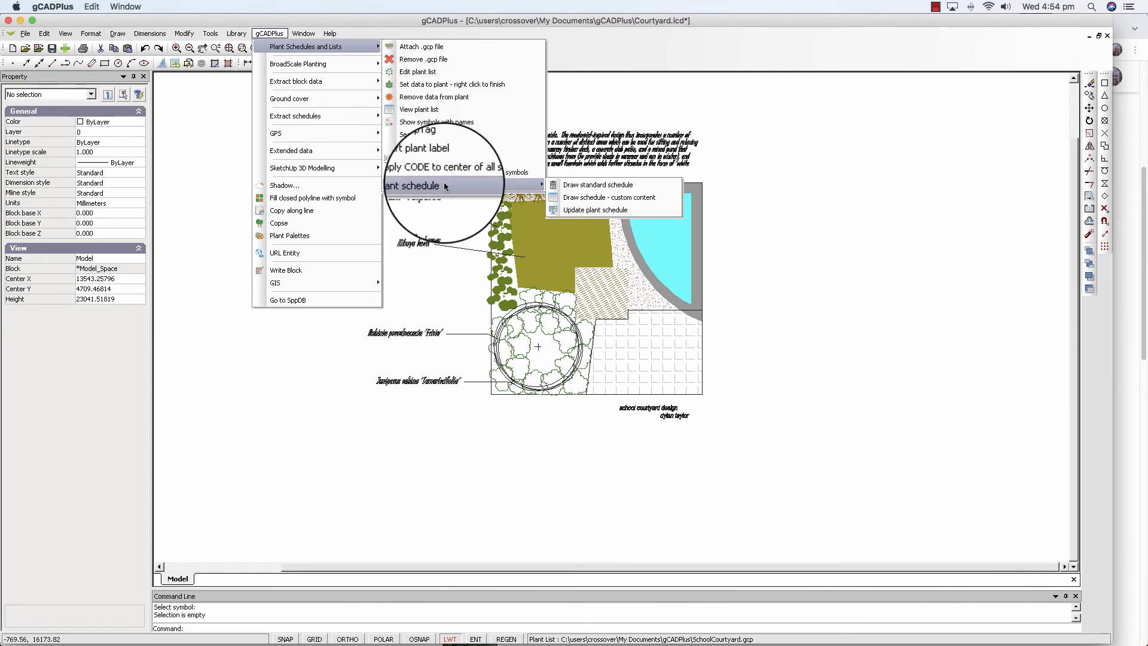
{"action": "left_click", "coordinate": [584, 186]}
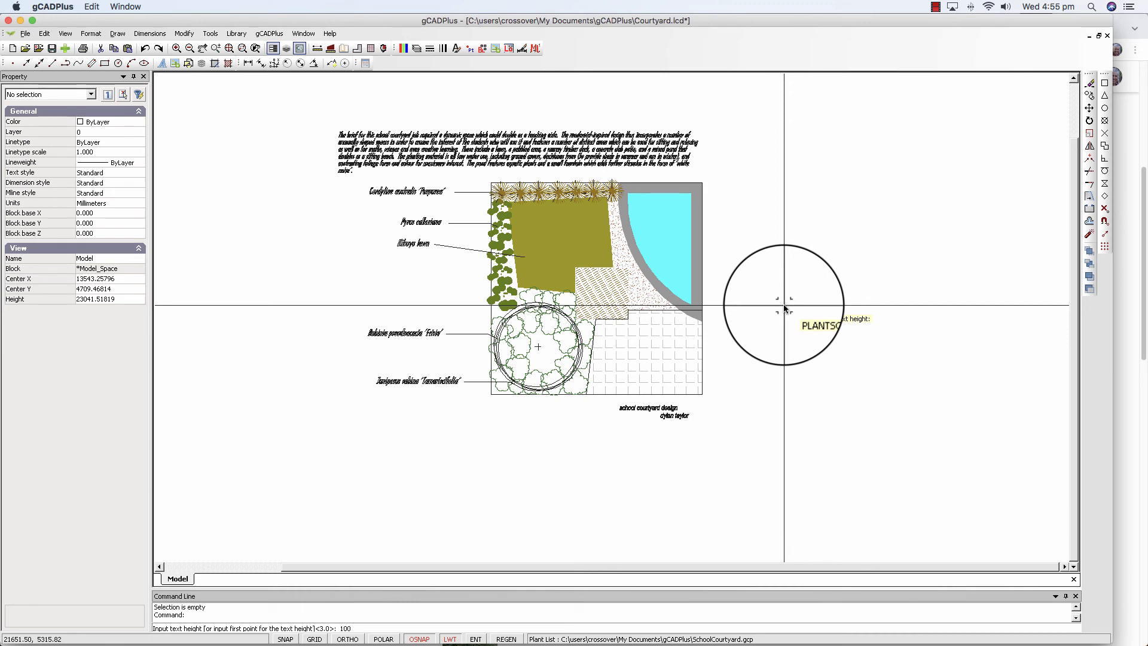
{"action": "key", "text": "Return"}
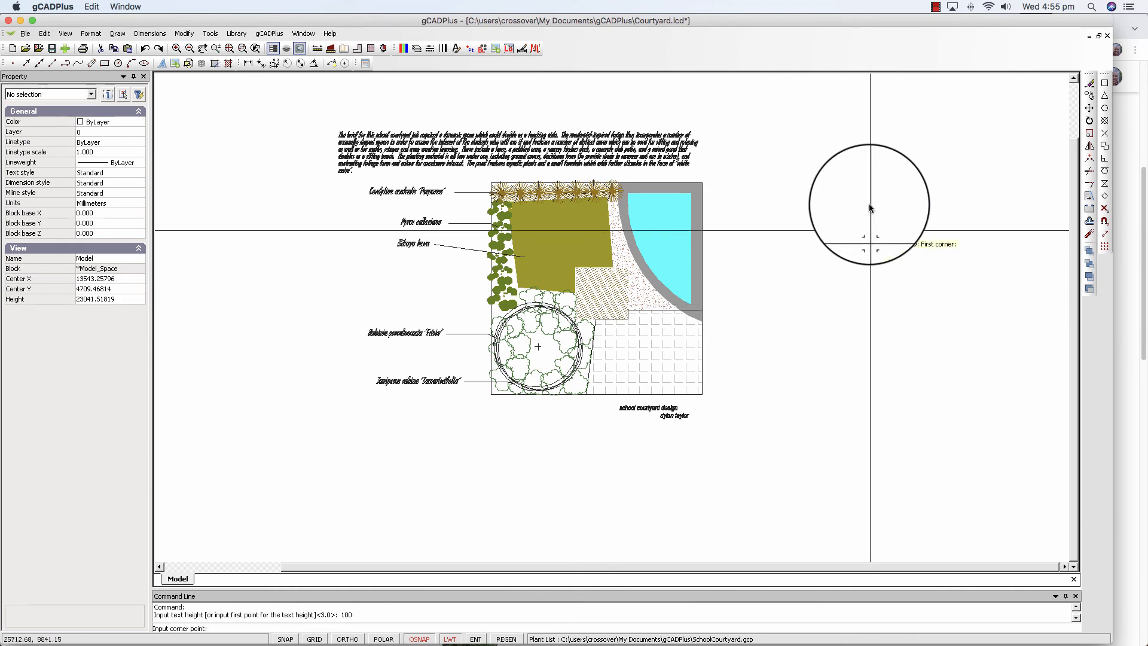
{"action": "left_click", "coordinate": [845, 187]}
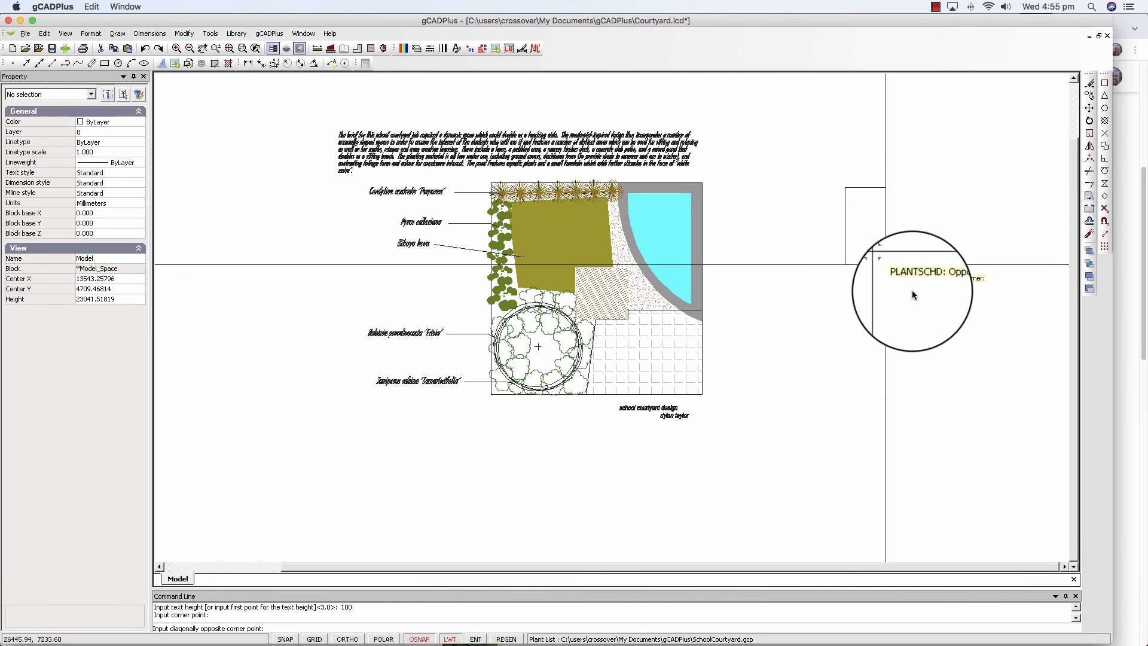
{"action": "left_click", "coordinate": [957, 327]}
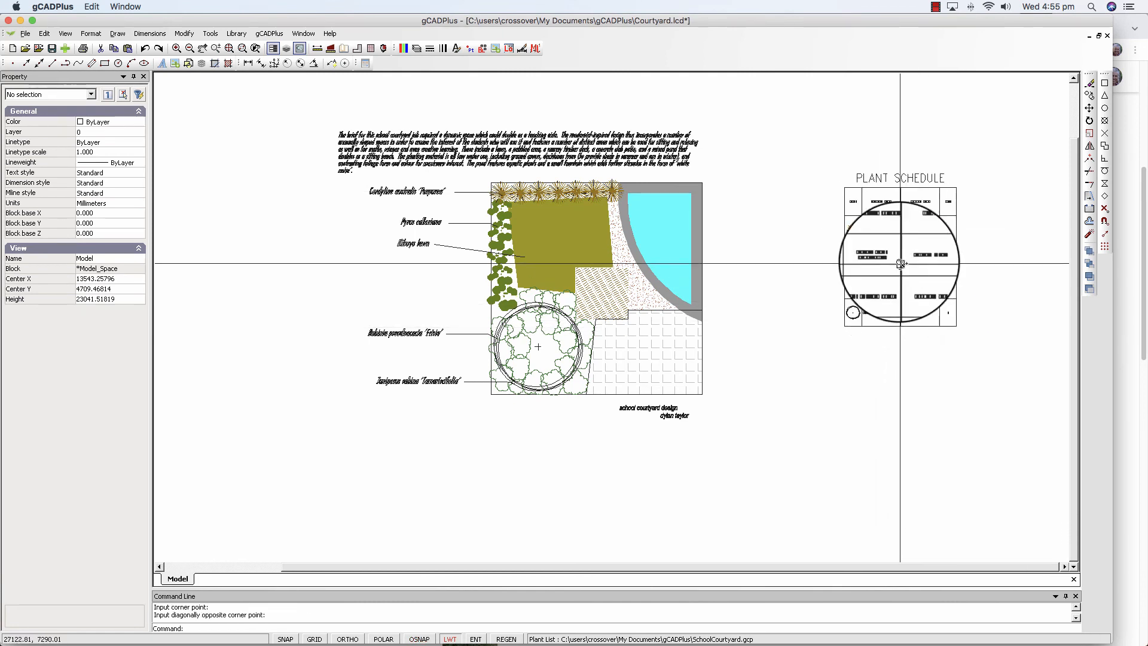
{"action": "scroll", "coordinate": [897, 269], "scroll_direction": "up", "scroll_amount": 3}
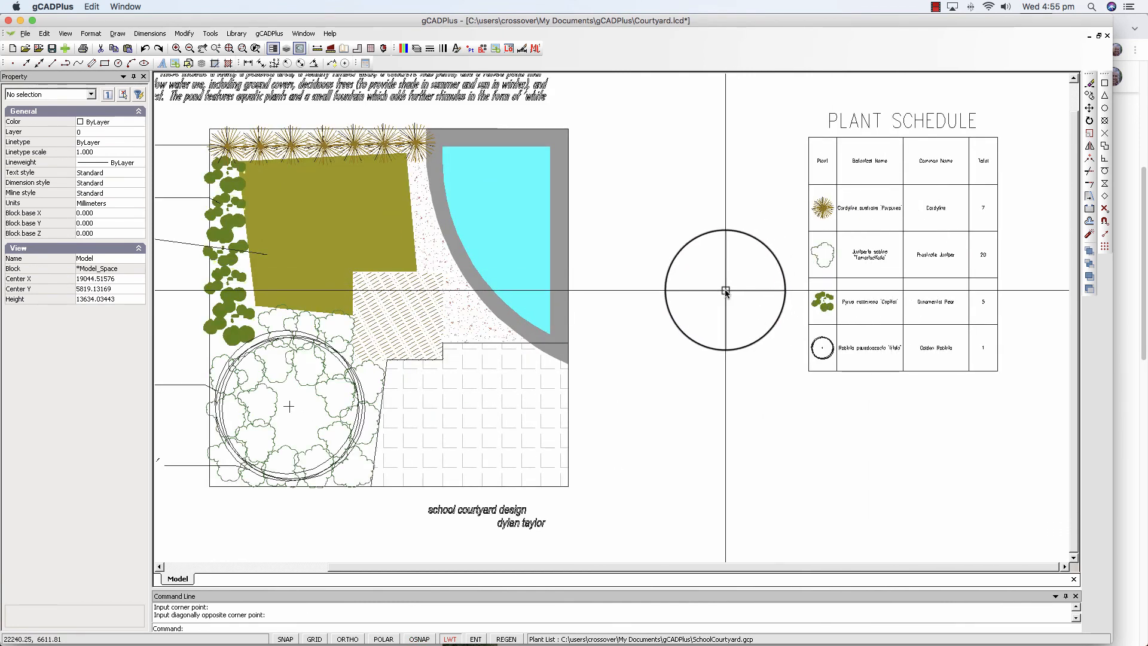
{"action": "scroll", "coordinate": [970, 197], "scroll_direction": "up", "scroll_amount": 1}
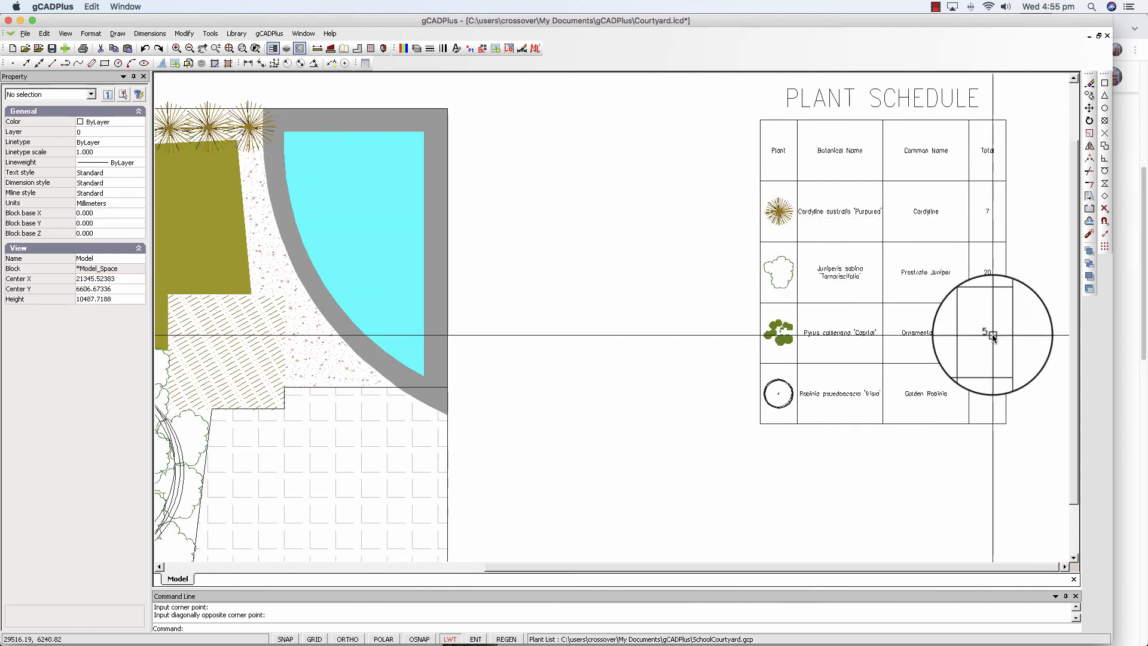
{"action": "scroll", "coordinate": [772, 335], "scroll_direction": "down", "scroll_amount": 2}
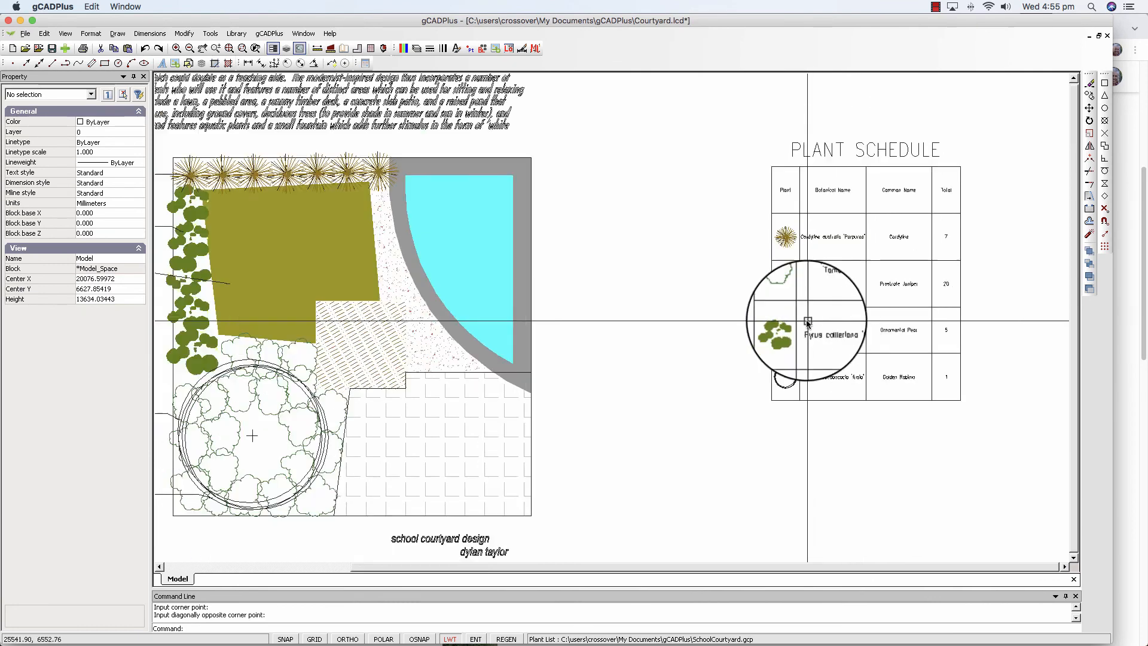